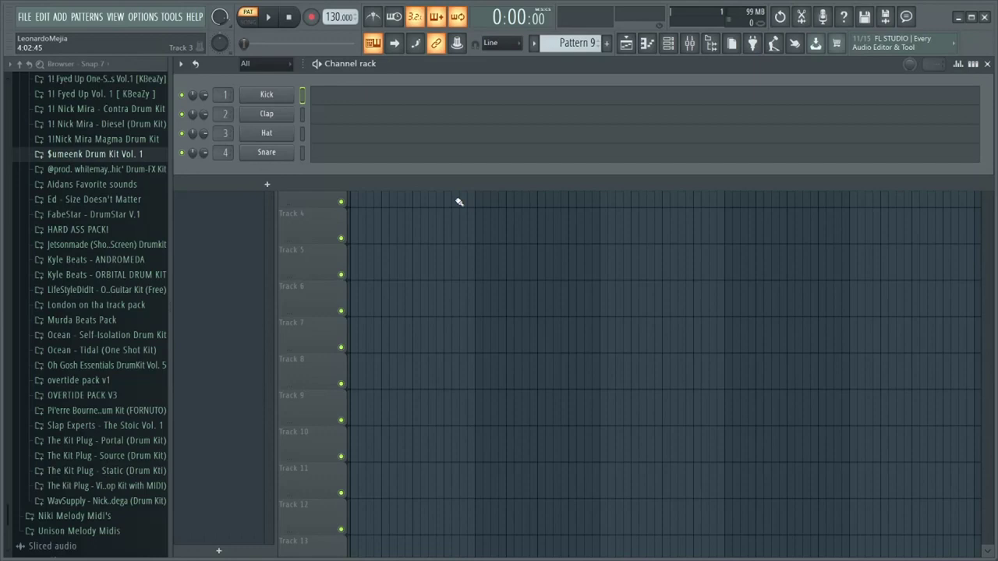
Paint a Pattern 9 clip on Track 1 from bar 1 to bar 9, deleting the misplaced copy.
left_click(627, 43)
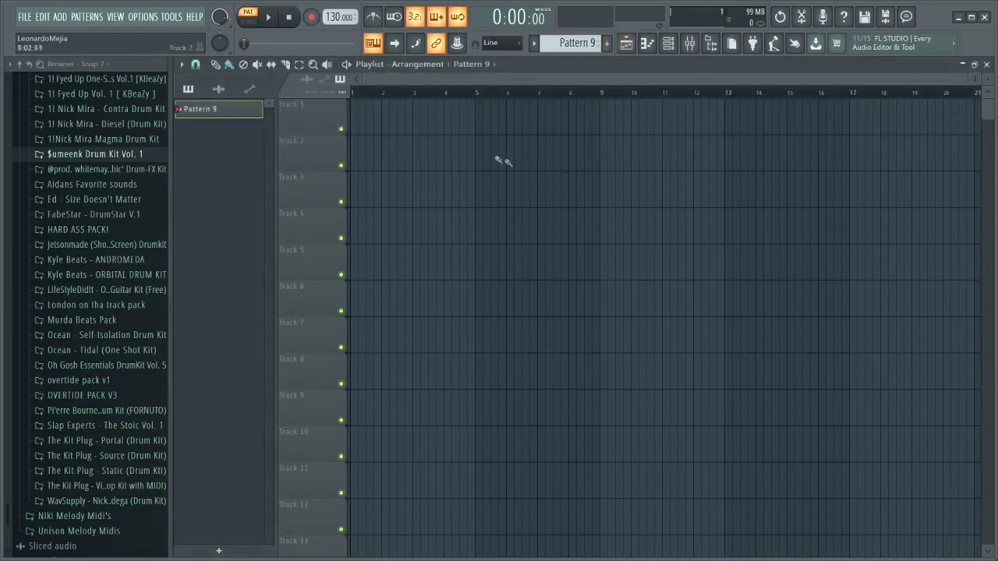
left_click(382, 124)
left_click_drag(382, 124, 599, 130)
right_click(364, 134)
left_click(394, 122)
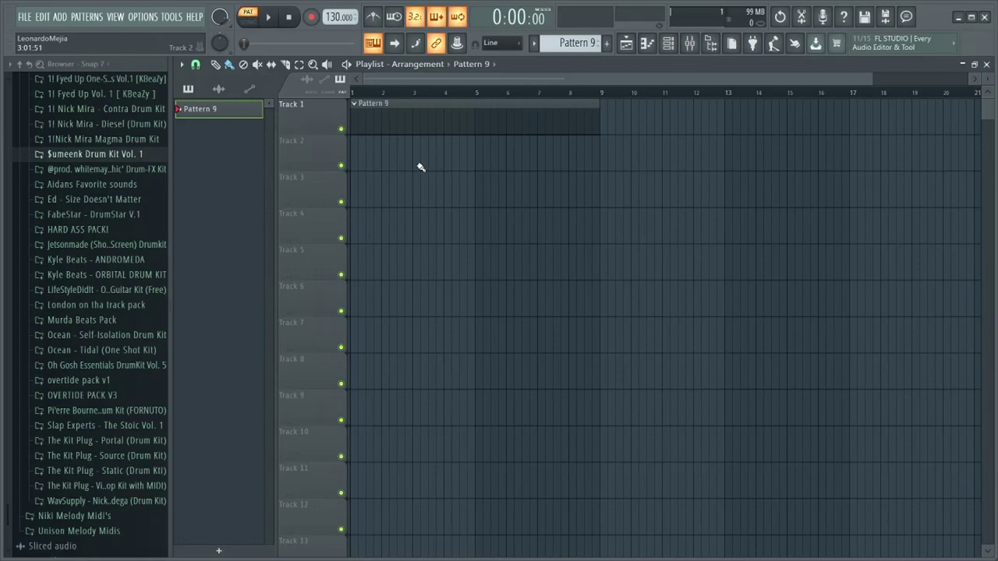
Replace the Kick channel in the channel rack with the FLEX synth.
key("F6")
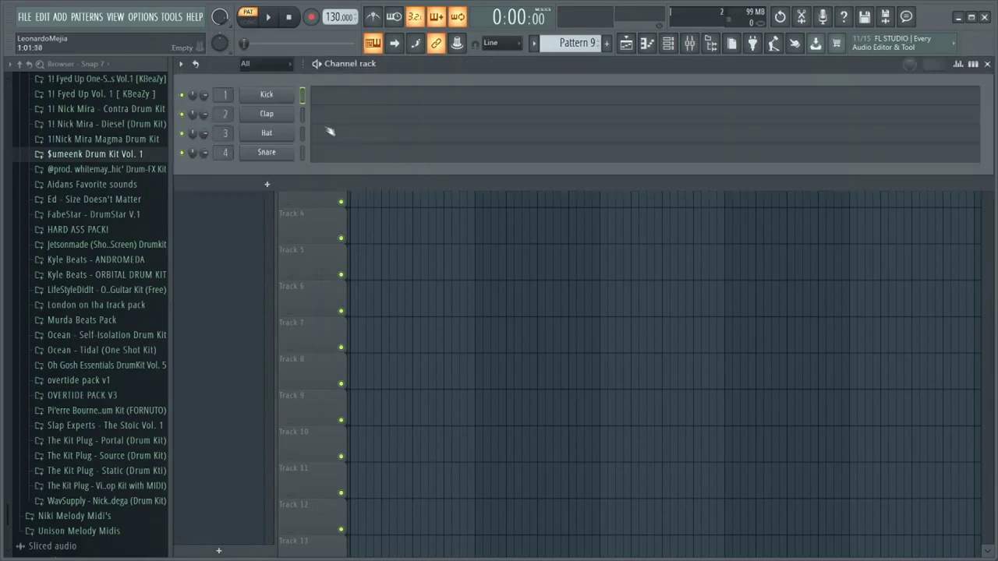
right_click(267, 95)
mouse_move(335, 200)
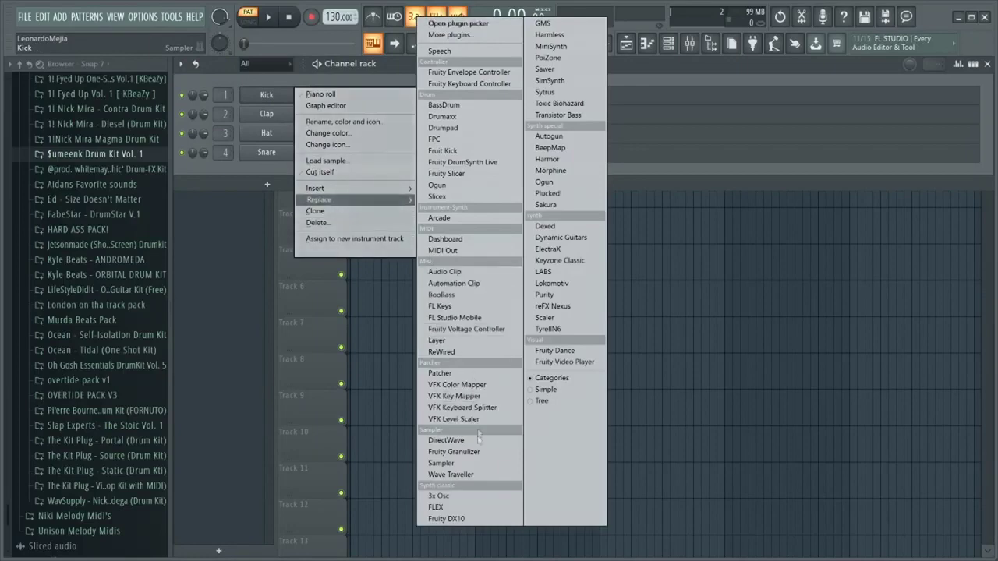
left_click(457, 512)
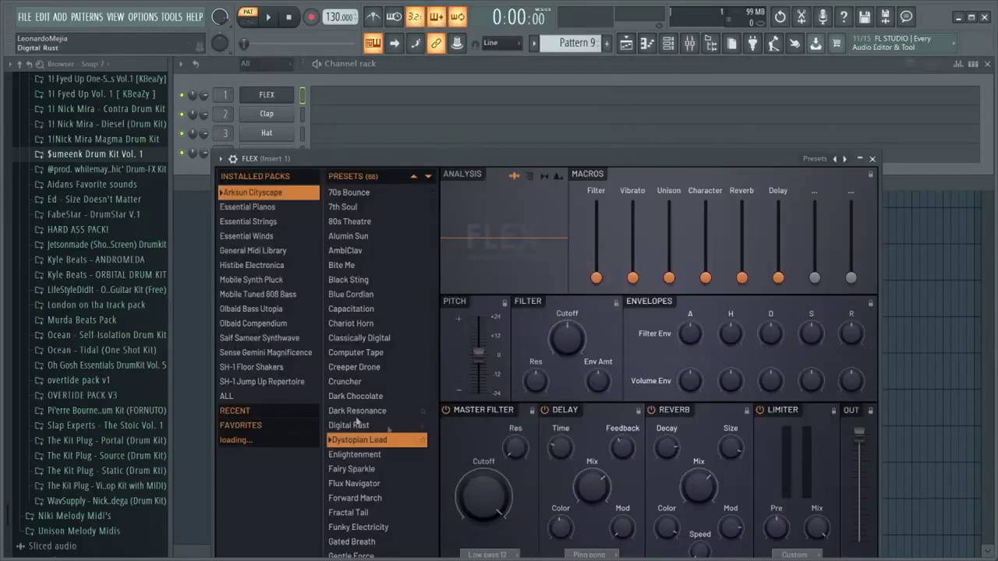
Load FLEX's All Strings Sustain preset from the Essential Strings pack, after trying All Strings Staccato.
left_click(273, 223)
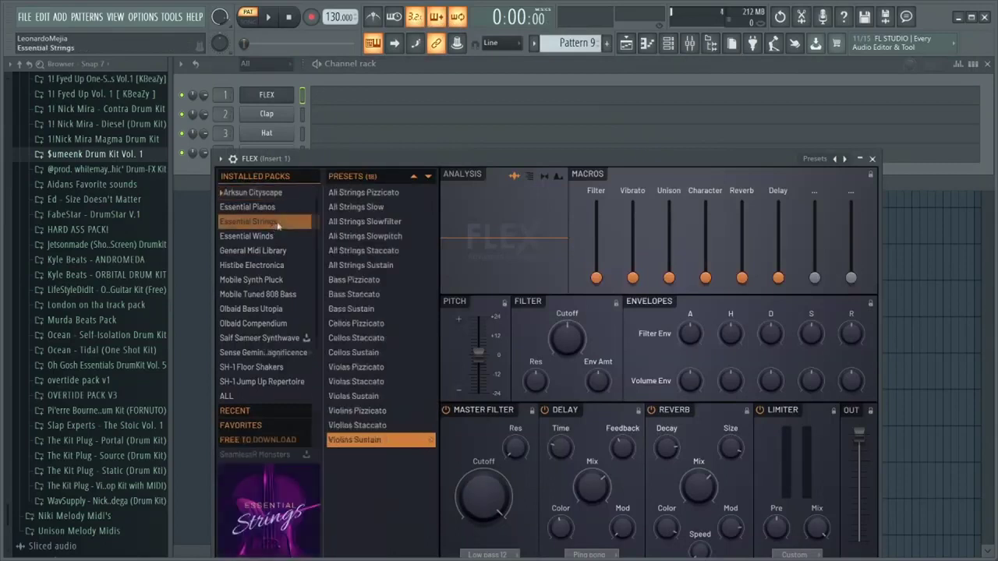
left_click(395, 250)
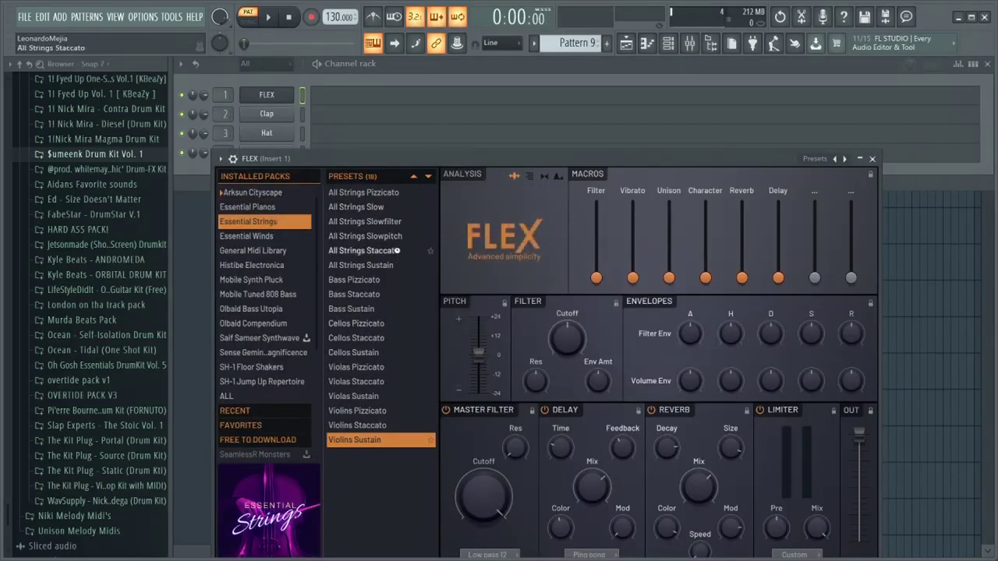
left_click(401, 255)
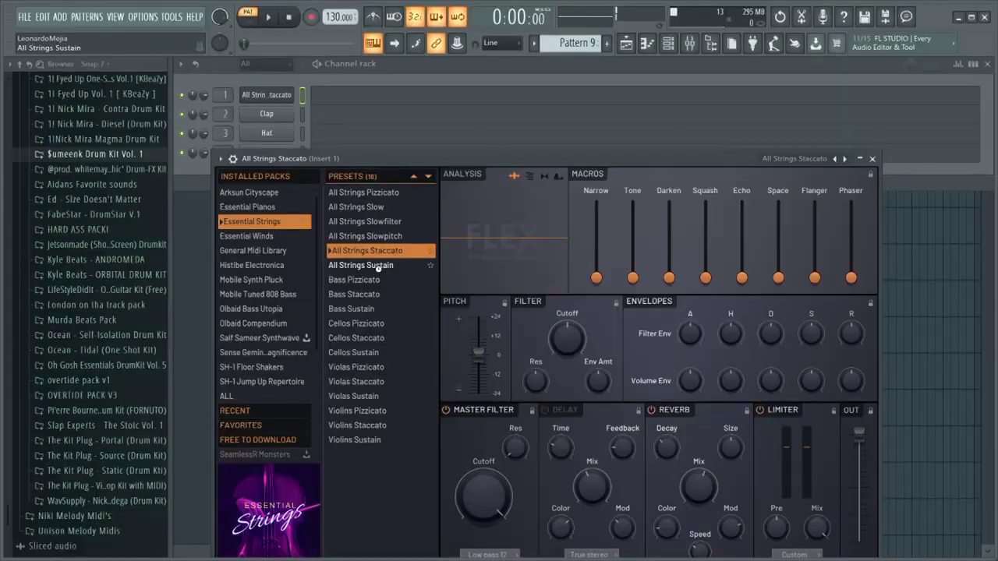
left_click(377, 266)
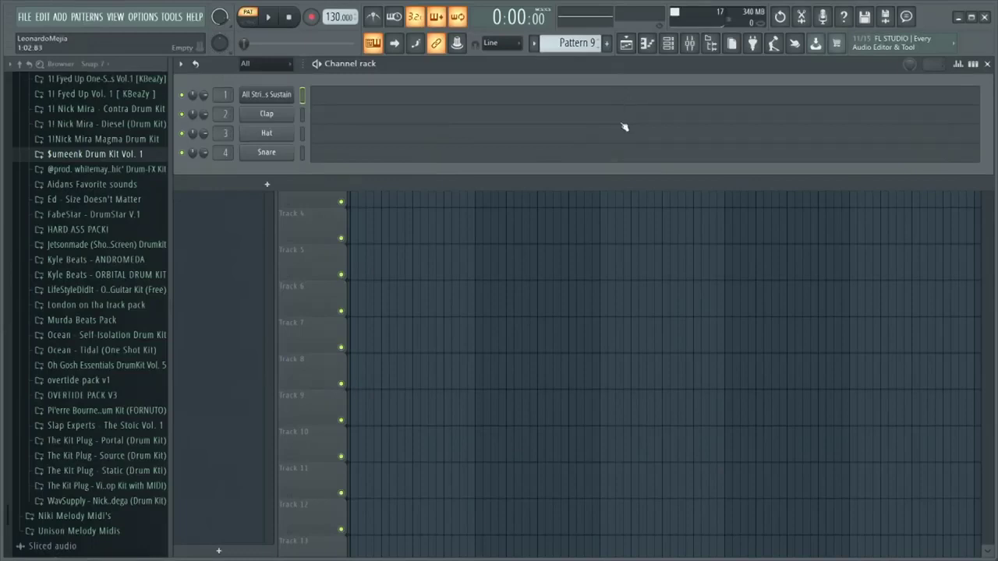
Close FLEX, return to the playlist and open the Pattern 9 clip's channels.
left_click(495, 174)
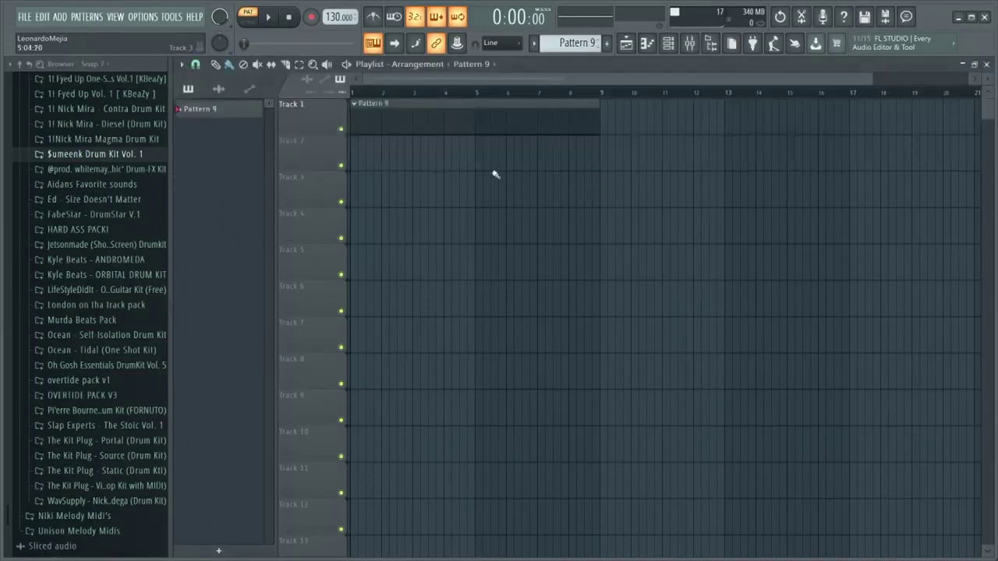
double_click(434, 117)
left_click(626, 43)
scroll(483, 88, "down", 2)
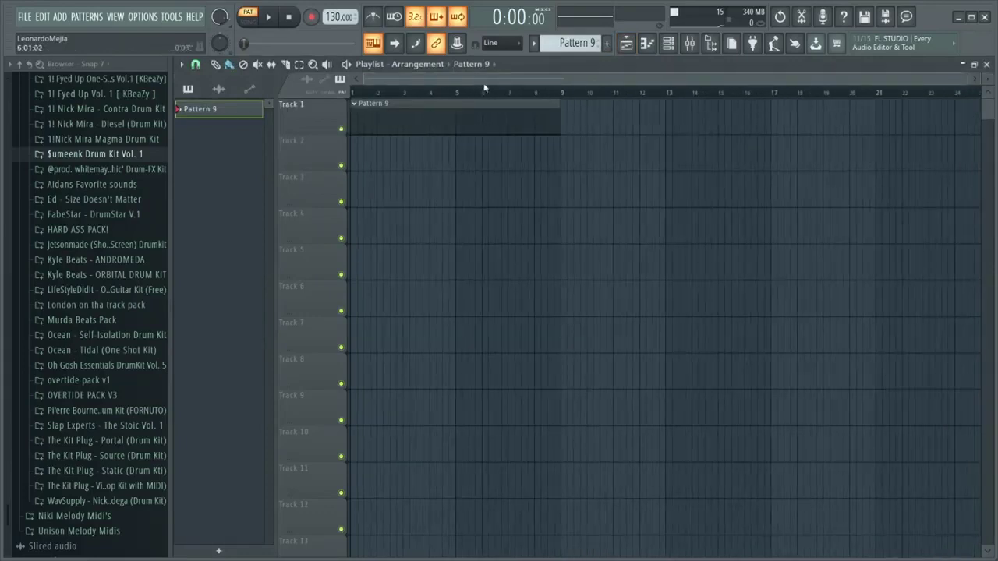
double_click(501, 120)
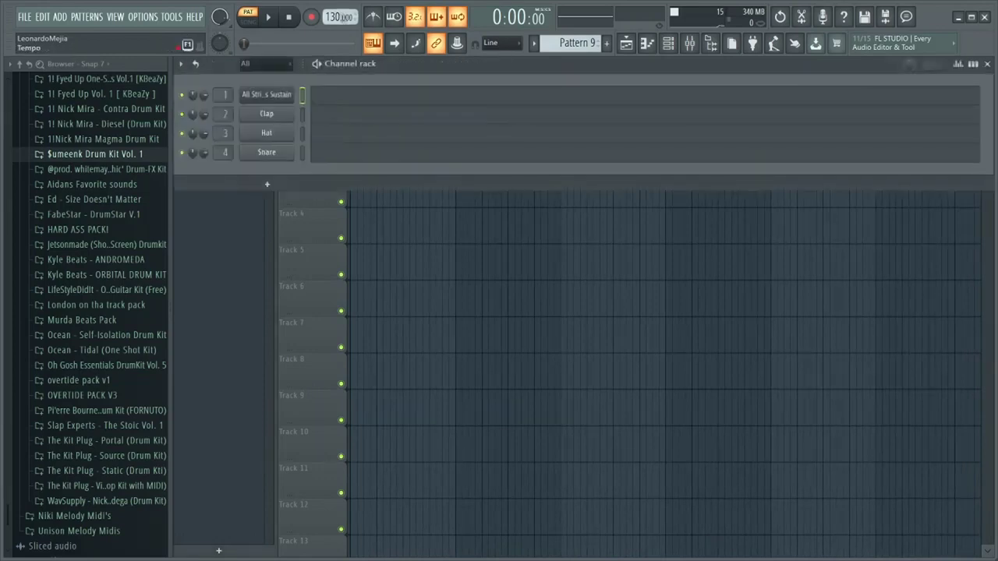
Set the project tempo to 140 BPM.
mouse_move(339, 17)
left_mouse_down()
mouse_move(339, 4)
mouse_move(340, 16)
left_mouse_up()
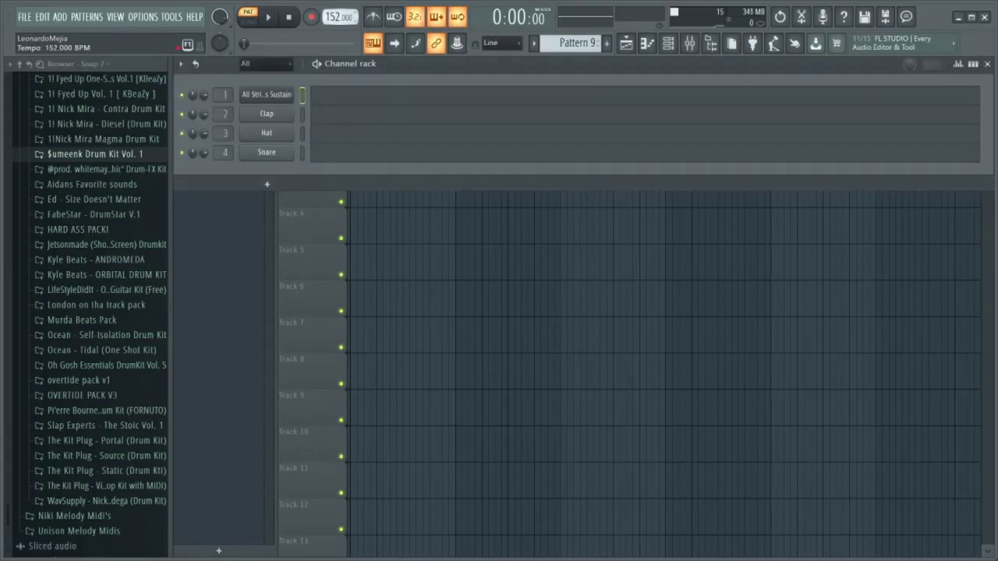
left_click_drag(339, 16, 328, 20)
left_click_drag(328, 20, 328, 10)
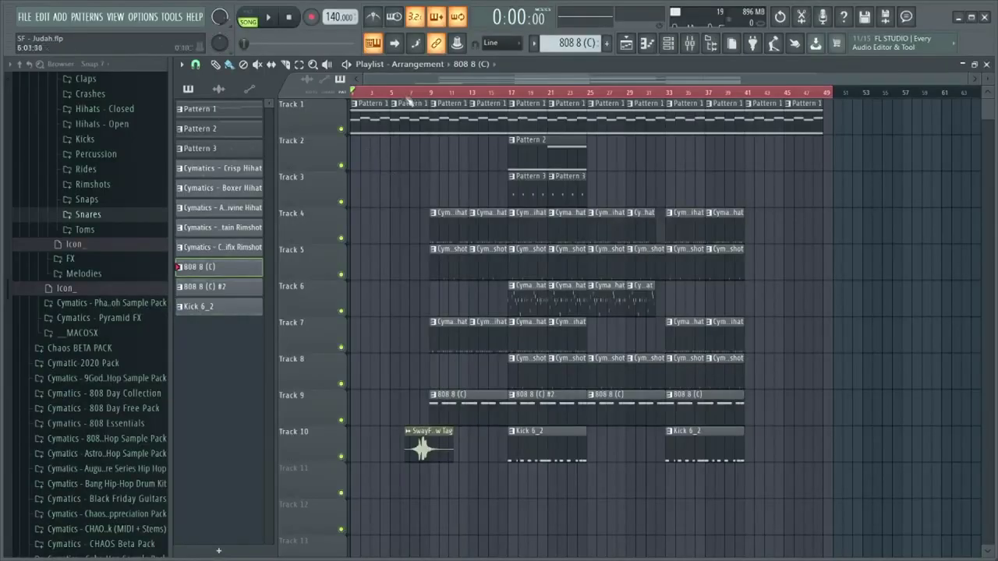
double_click(384, 117)
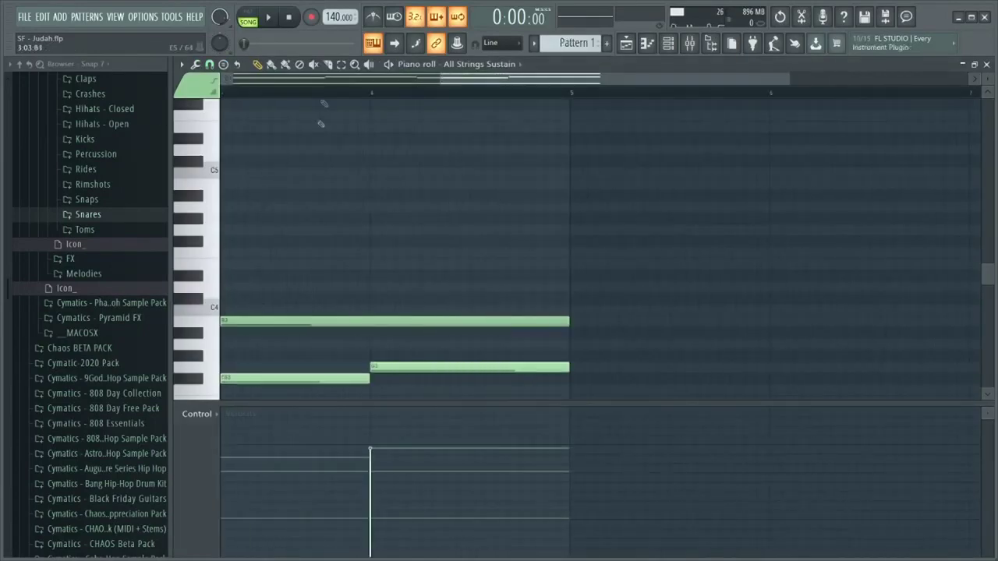
scroll(315, 179, "down", 5)
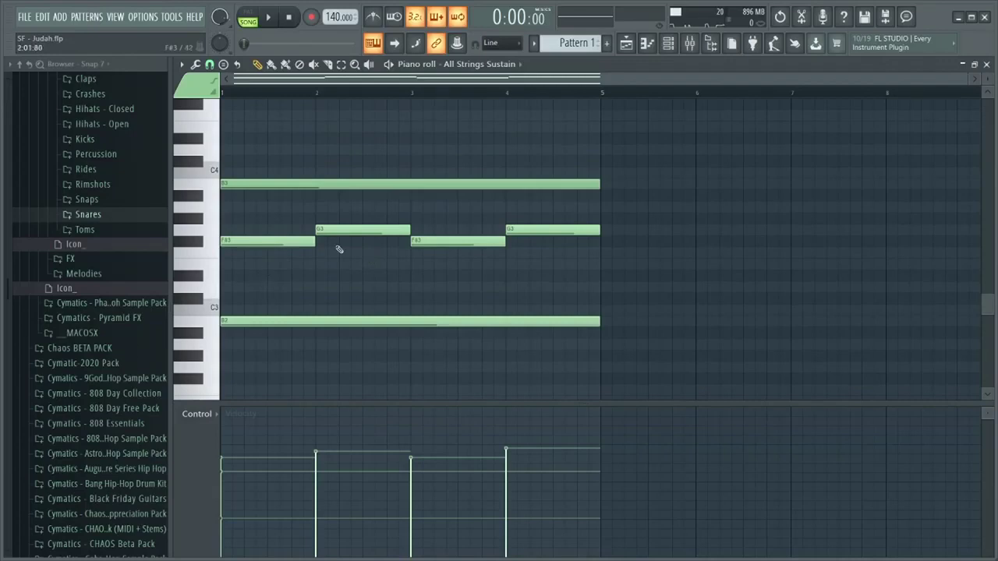
key("space")
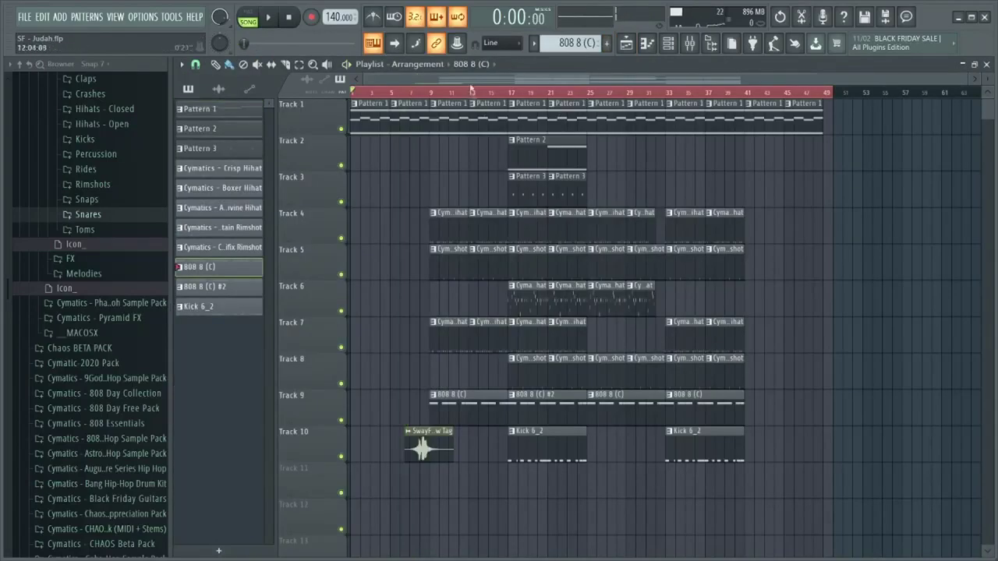
Set the song start to bar 9, view the Astro Divine Hihat notes and play from there.
left_click(437, 94)
scroll(437, 94, "up", 3)
double_click(468, 212)
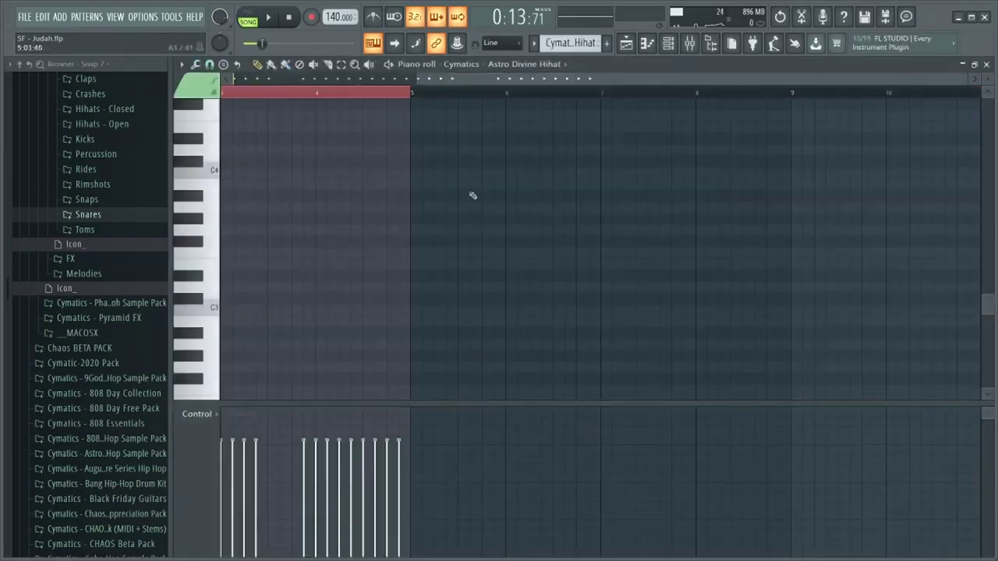
key("F5")
key("space")
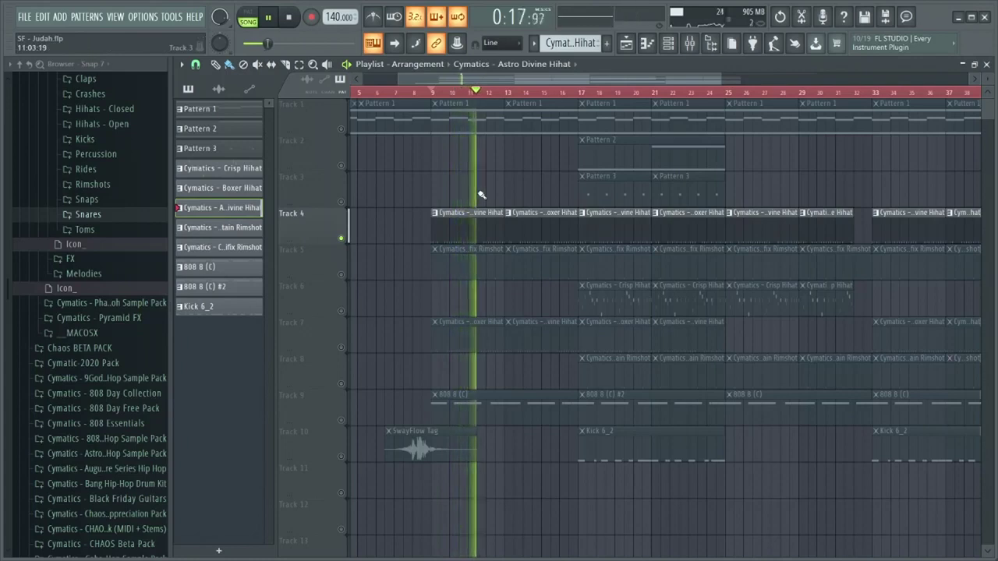
key("space")
Preview the Crucifix Rimshot sample, then play the arrangement to hear the rimshots.
double_click(460, 249)
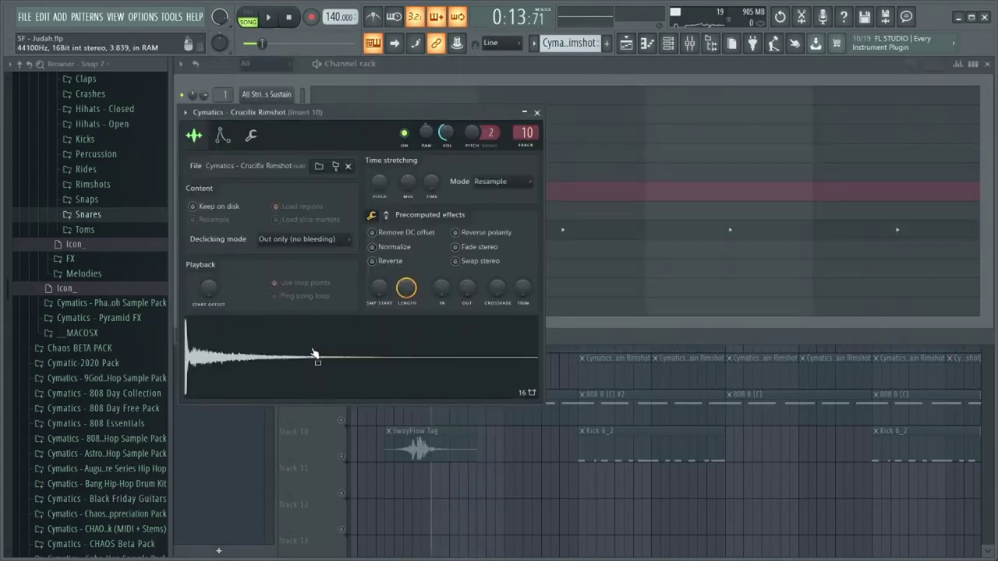
left_click(315, 356)
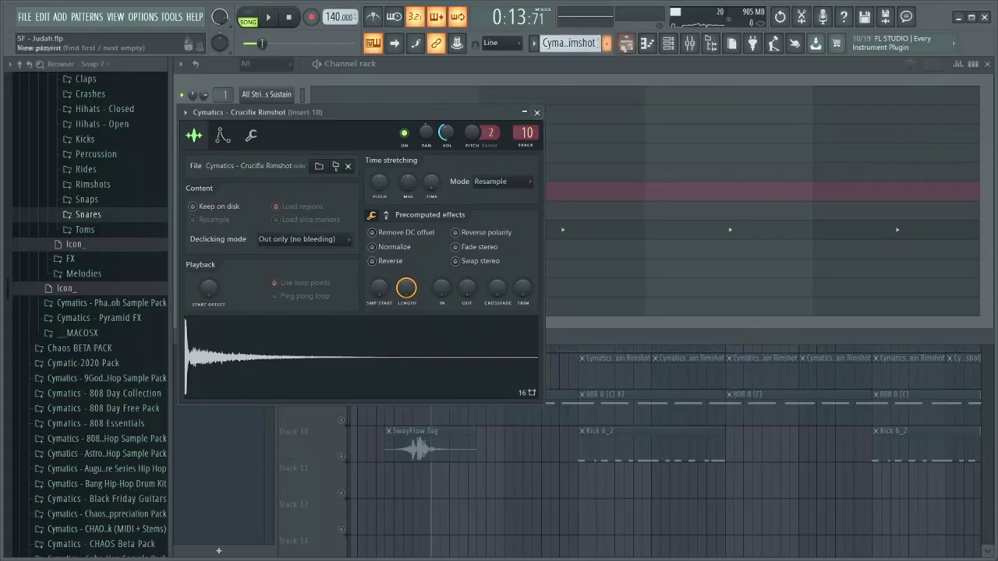
key("F5")
key("space")
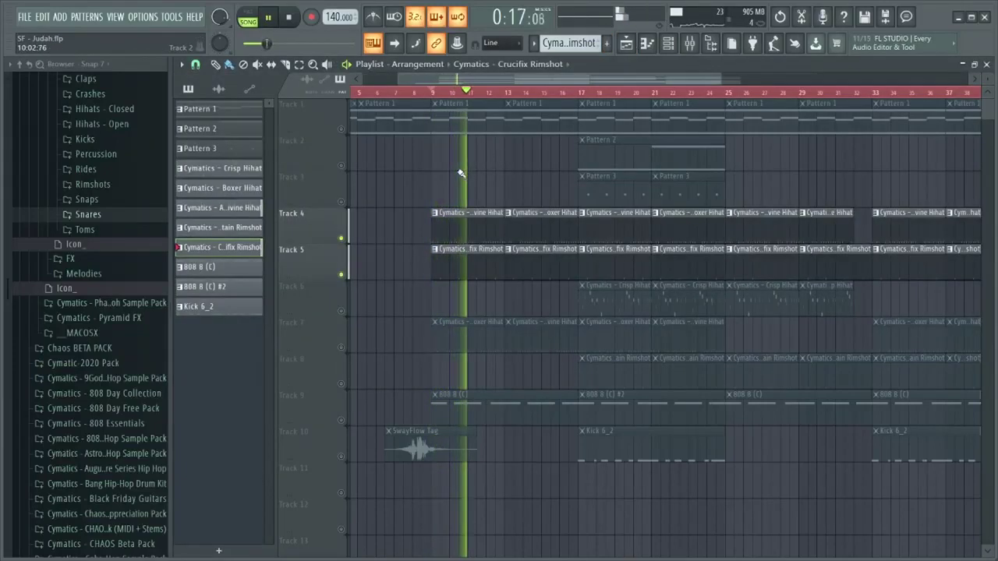
Switch on the Track 7 hi-hats and audition the arrangement with them.
key("space")
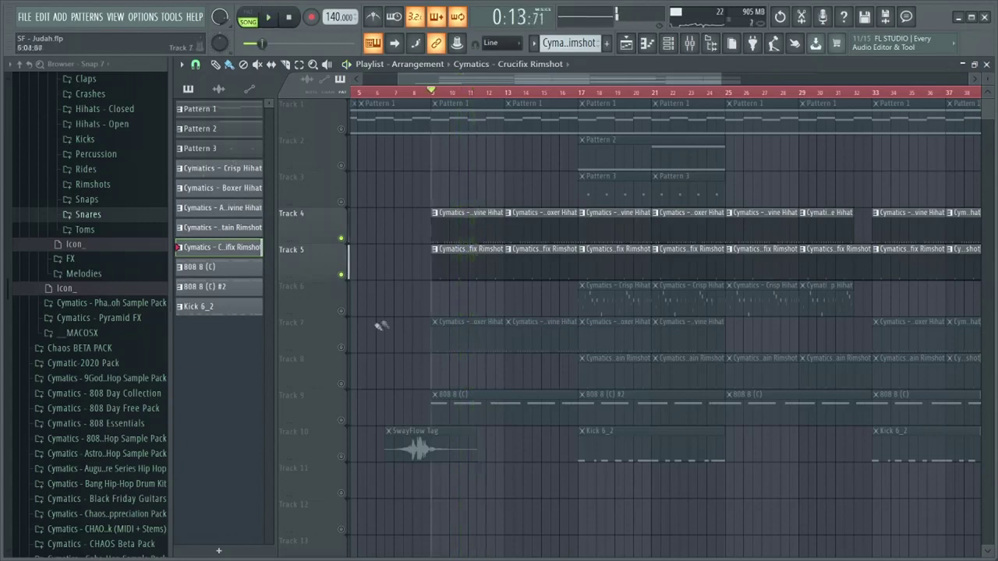
left_click(341, 347)
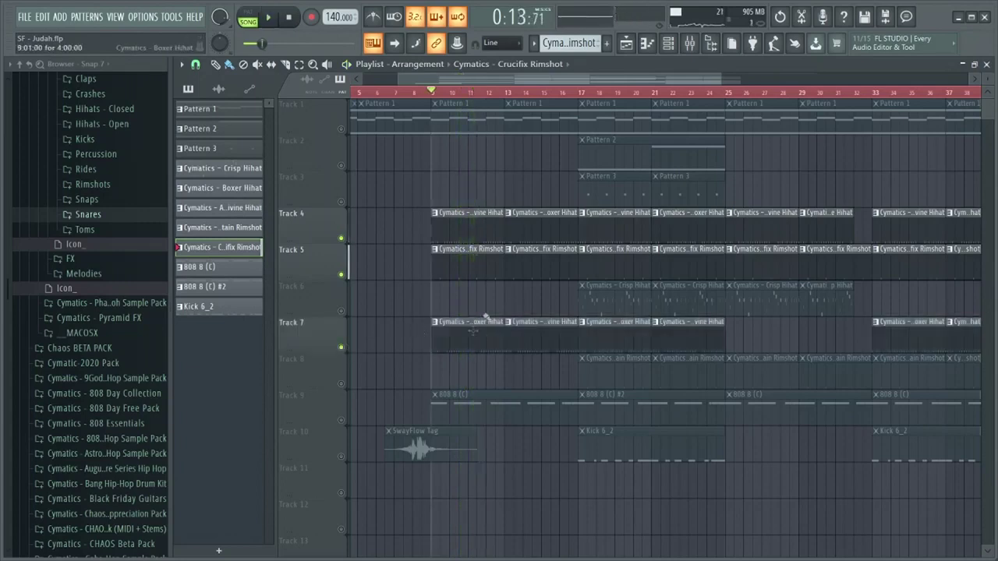
key("space")
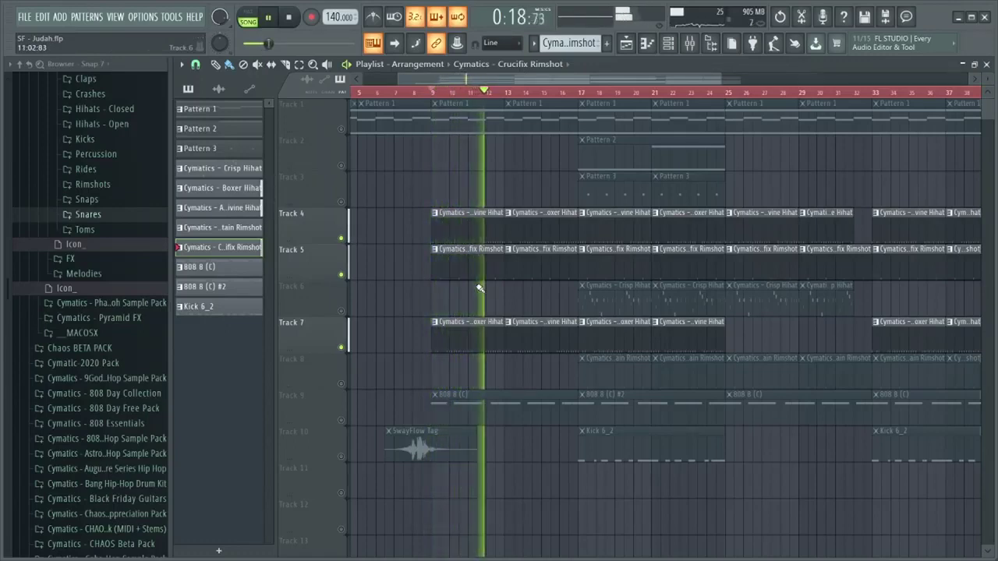
key("space")
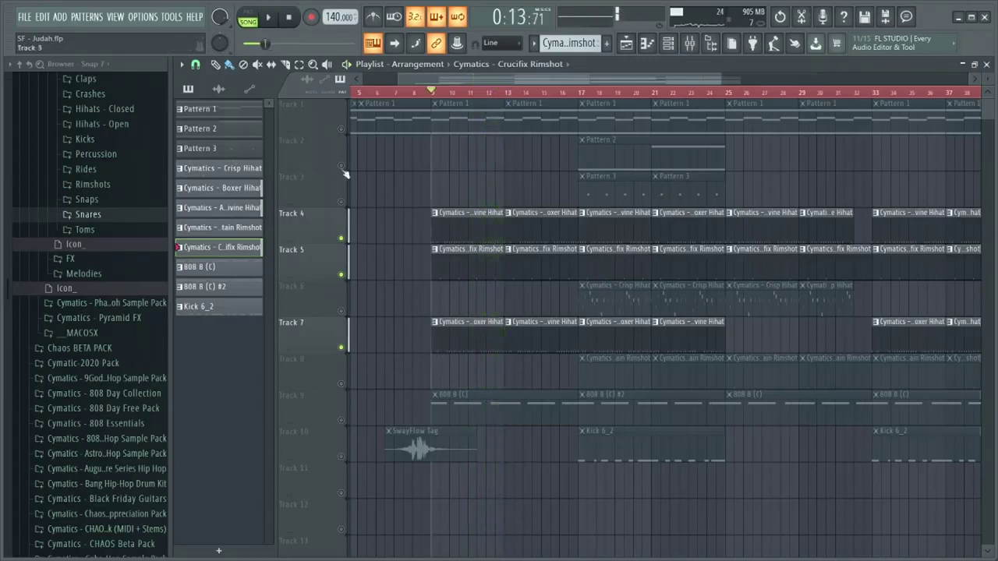
Switch on Track 1, play again from bar 9, then solo and switch off Track 7.
left_click(341, 130)
key("space")
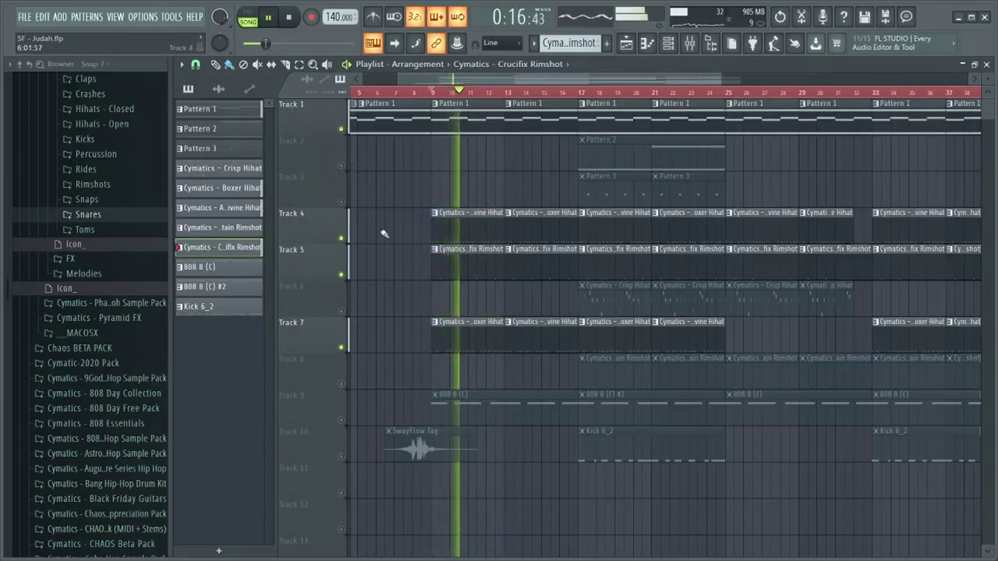
key("space")
right_click(343, 348)
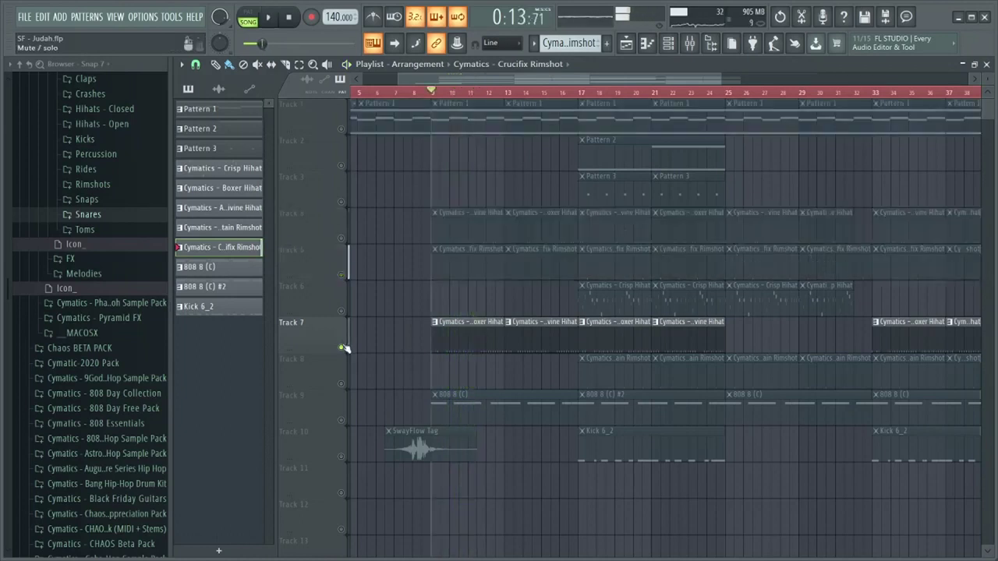
left_click(342, 348)
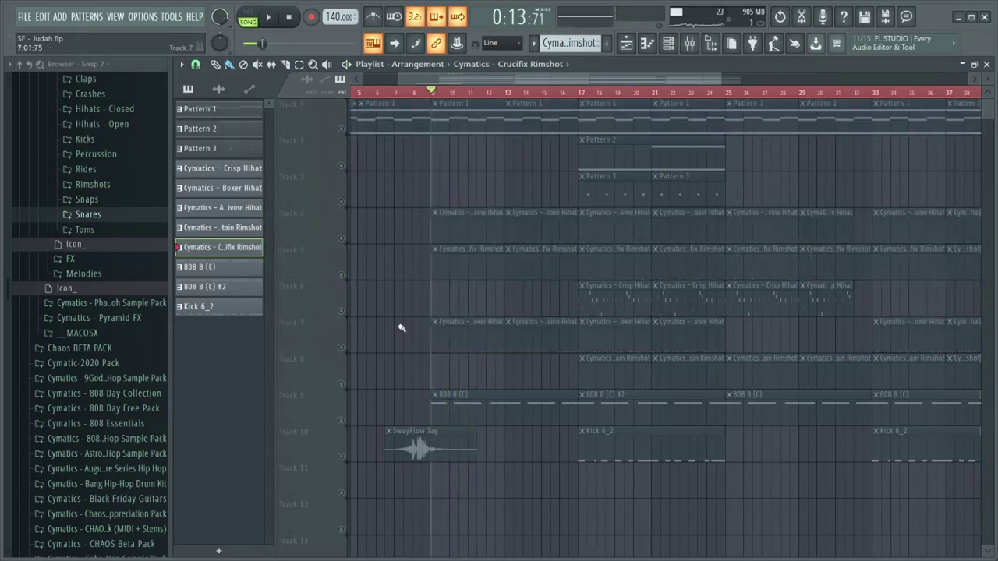
Open the 808 8 (C) clip's notes on Track 9 and show the channel rack.
double_click(460, 406)
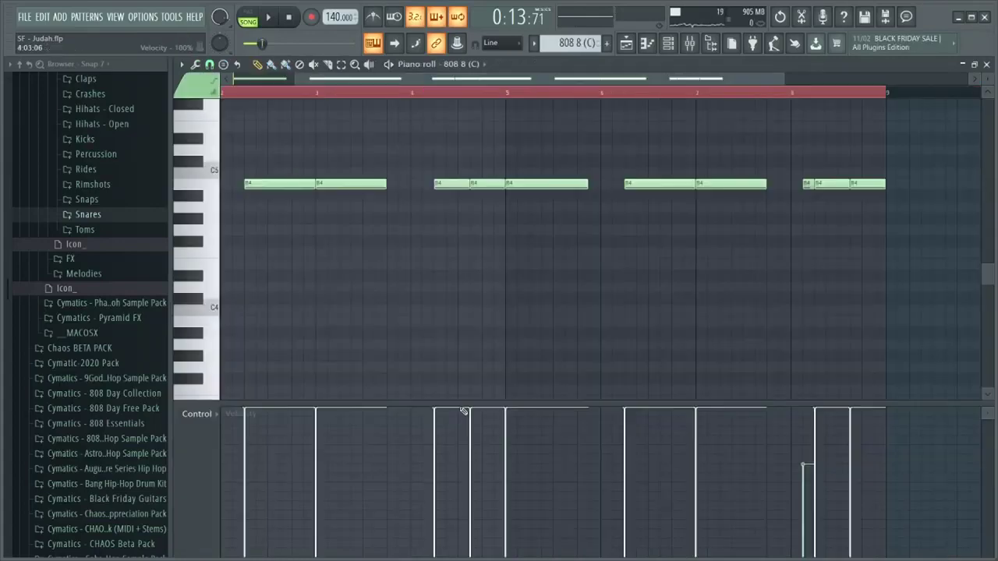
scroll(357, 83, "left", 2)
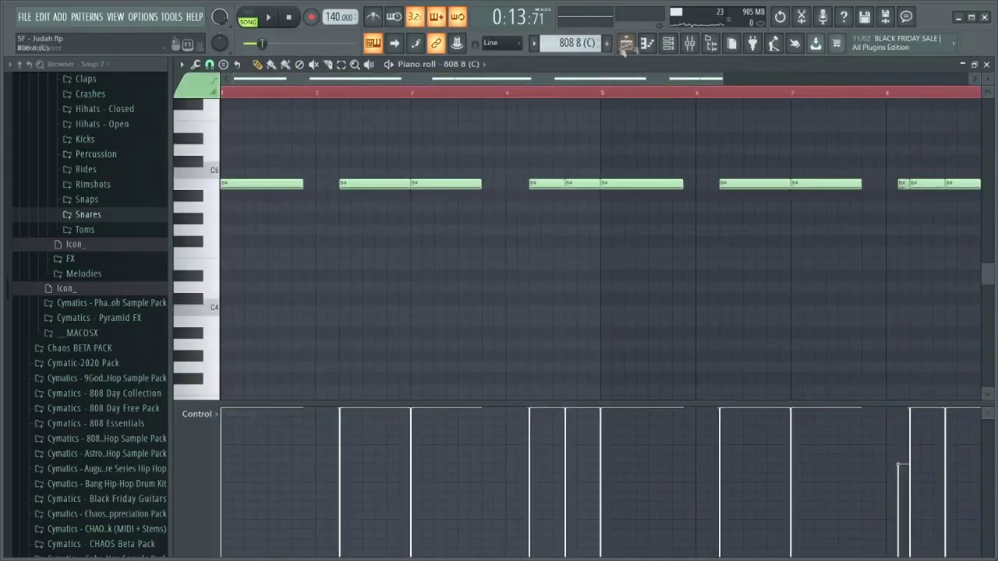
left_click(668, 43)
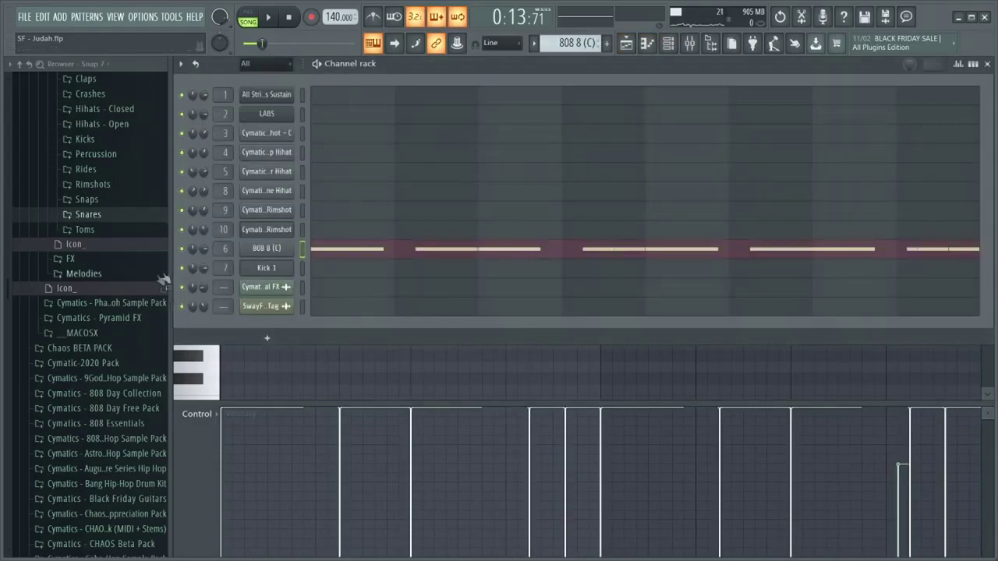
Browse Exotics > $umeenk Drum Kit Vol. 1 > 808s and preview the 808 8 (C) sample.
scroll(88, 281, "down", 10)
scroll(88, 280, "down", 5)
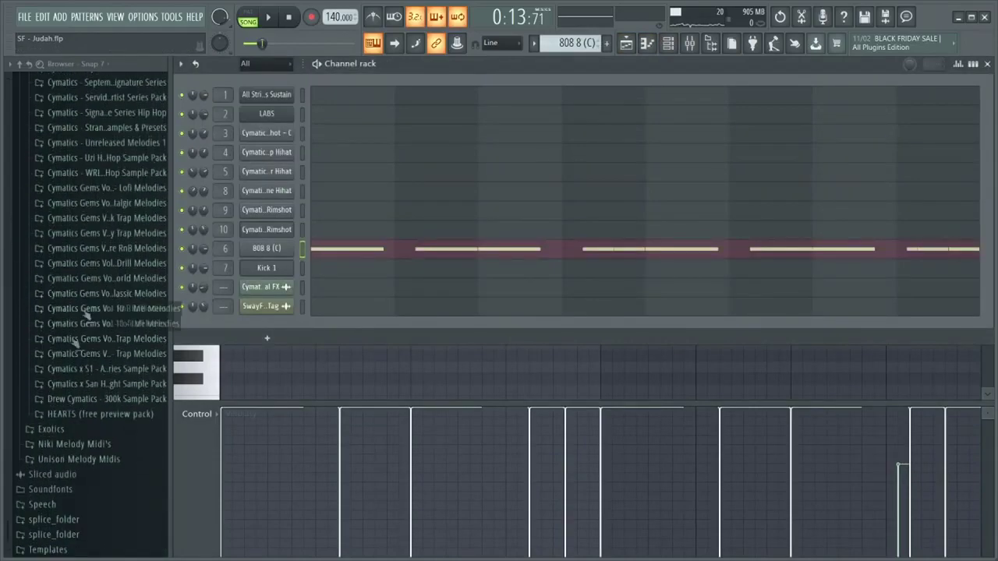
left_click(69, 423)
scroll(72, 413, "down", 7)
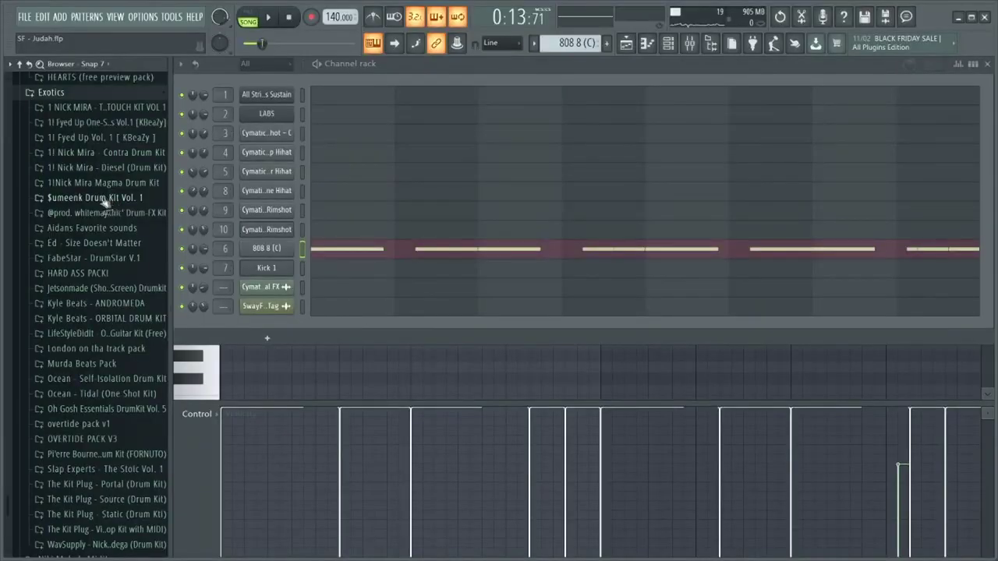
left_click(123, 200)
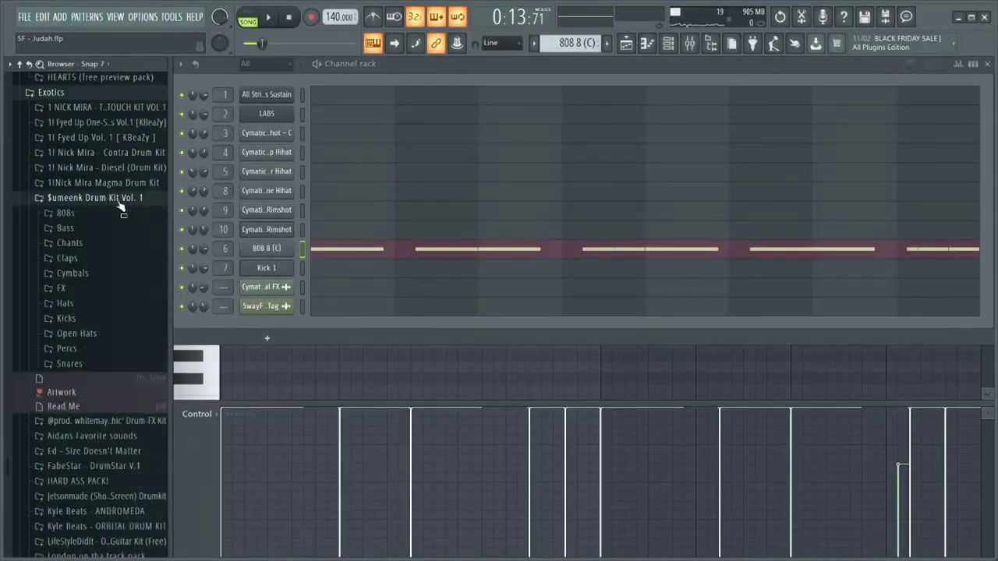
left_click(78, 214)
left_click(97, 355)
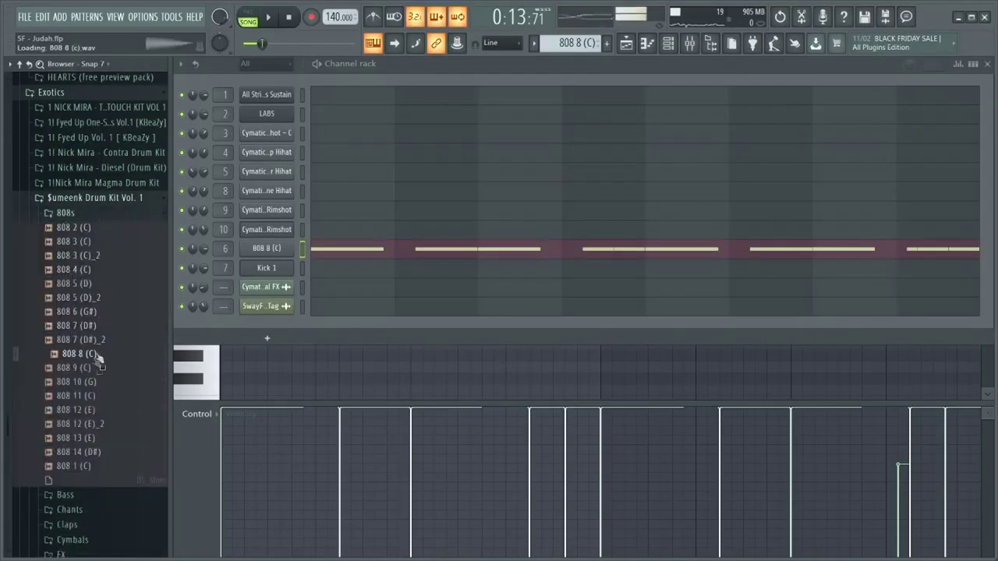
left_click(116, 197)
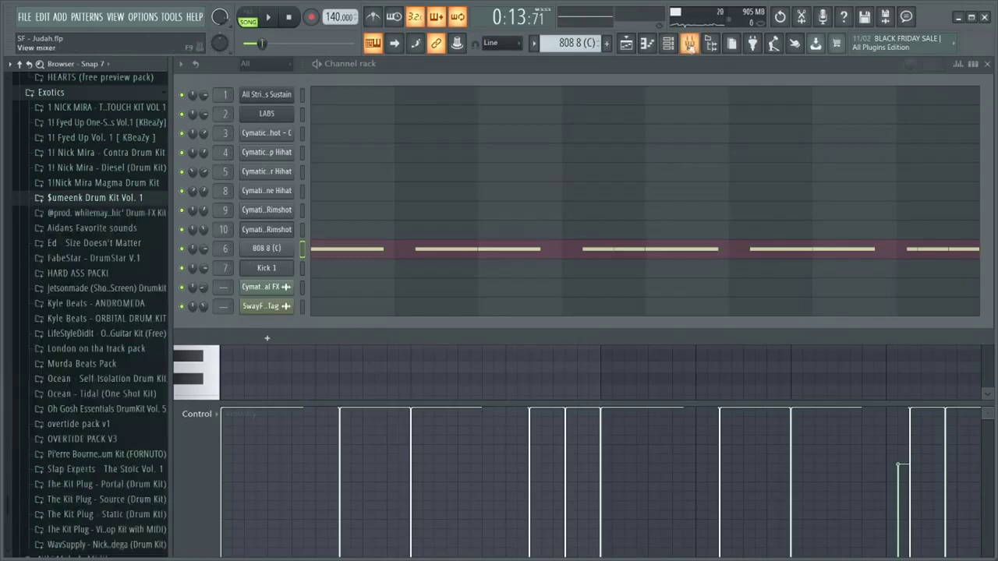
Inspect the 808 8 (C) channel settings' Misc and Sample tabs.
left_click(266, 248)
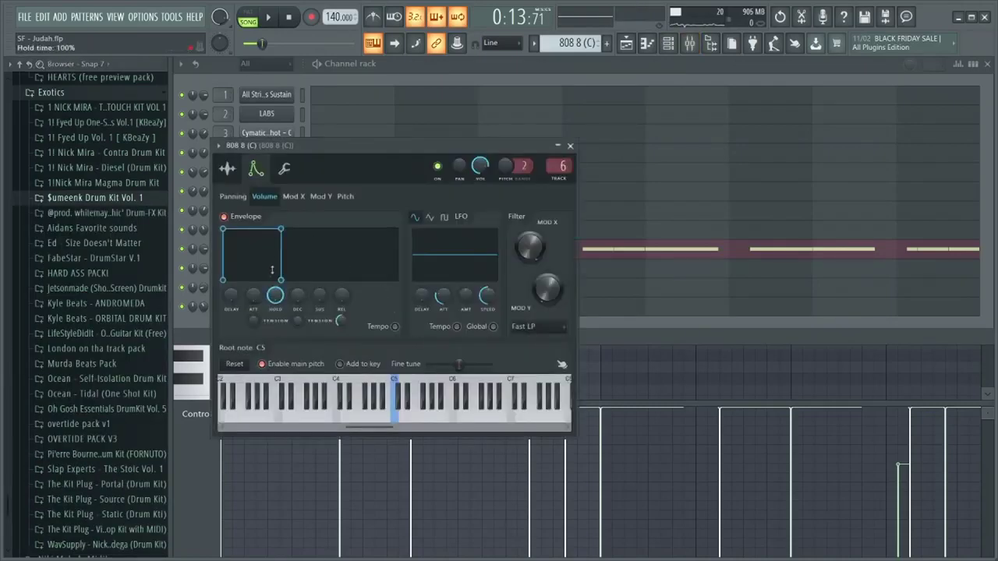
left_click(284, 168)
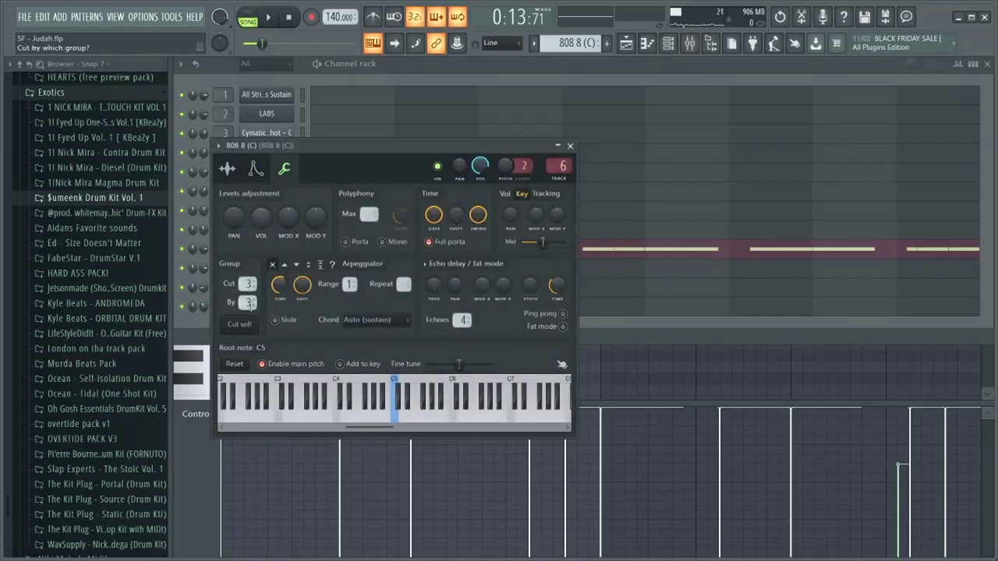
left_click(227, 168)
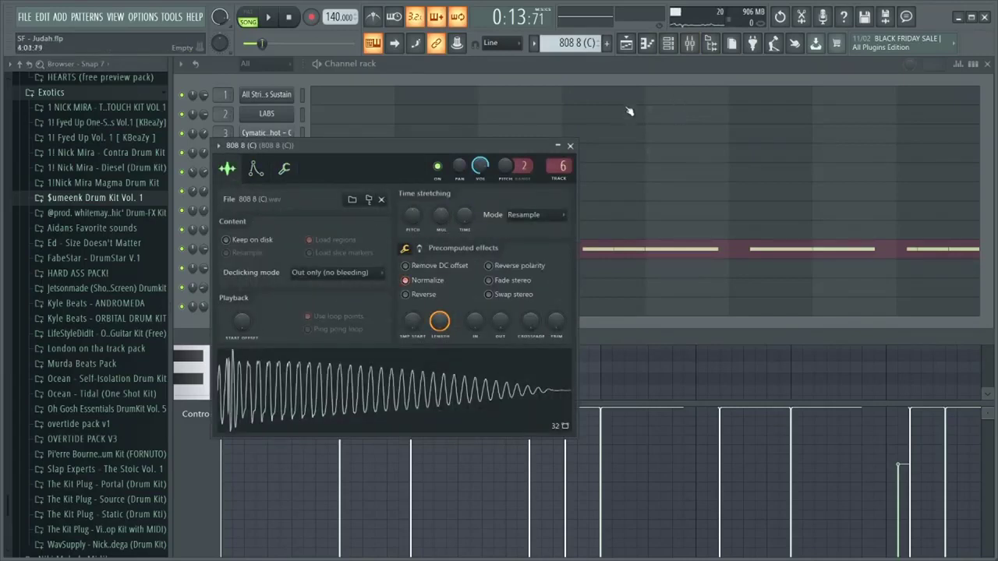
Show the 808 mixer insert and check Parametric EQ 2's low-pass band frequency.
left_click(689, 43)
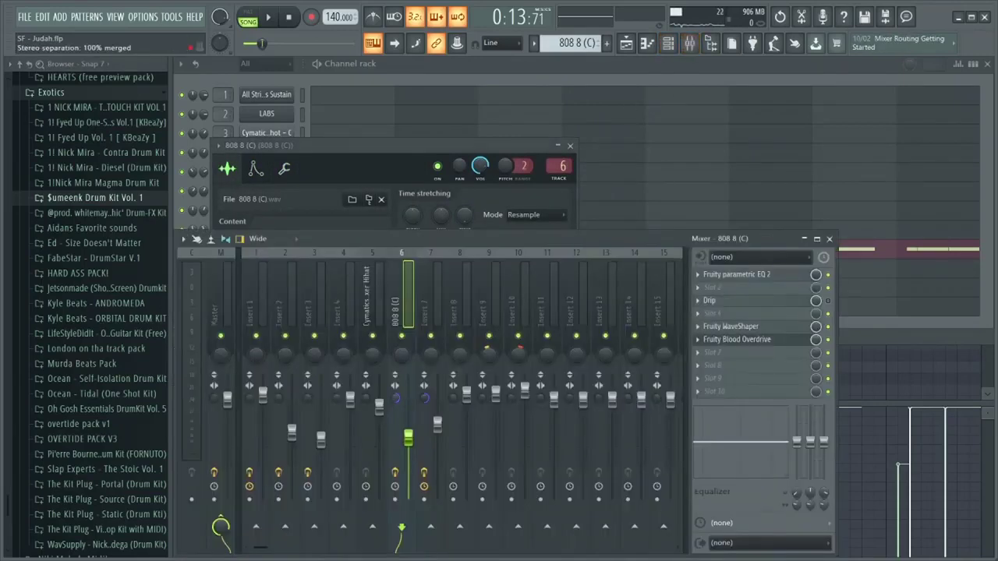
left_click(740, 274)
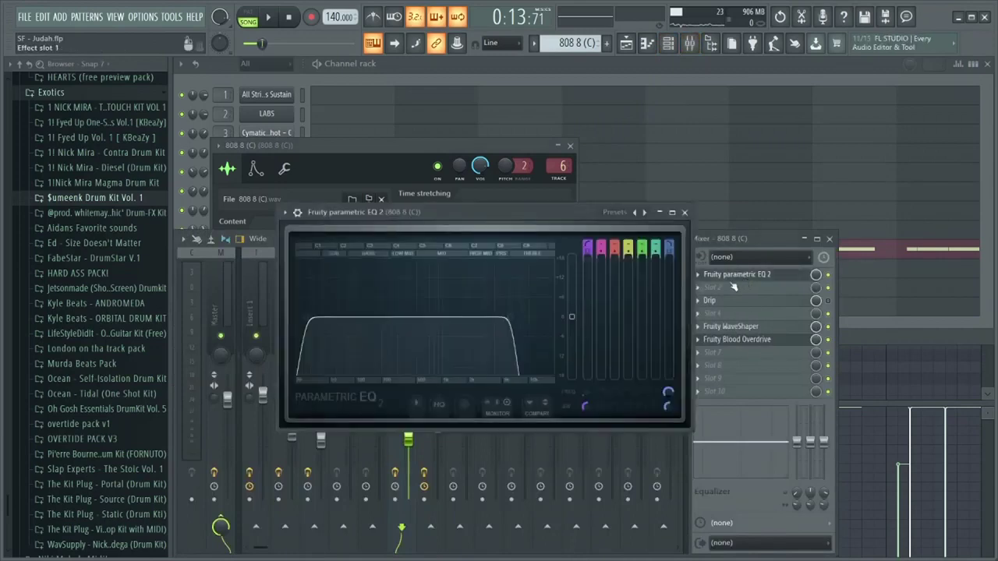
left_click(505, 318)
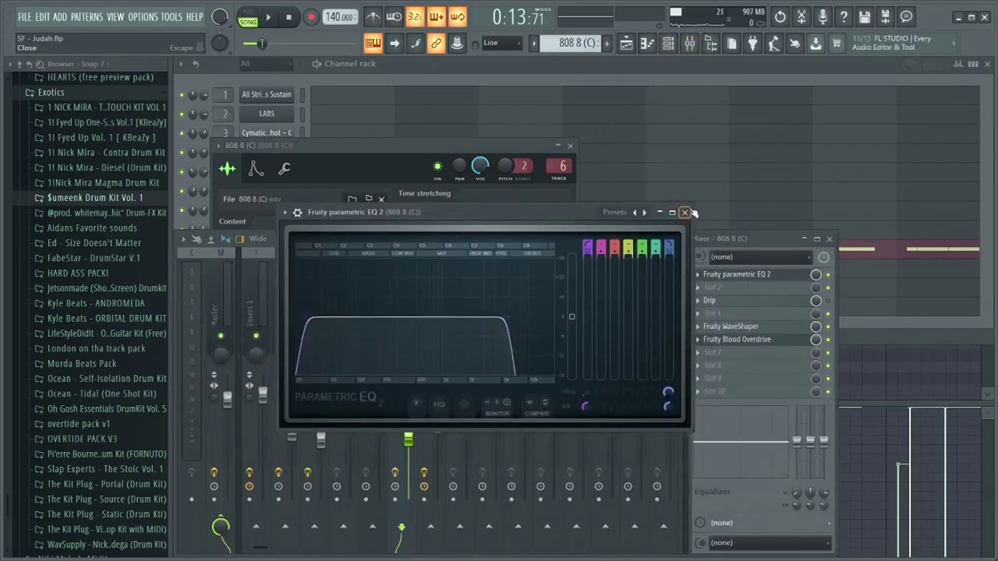
left_click(685, 212)
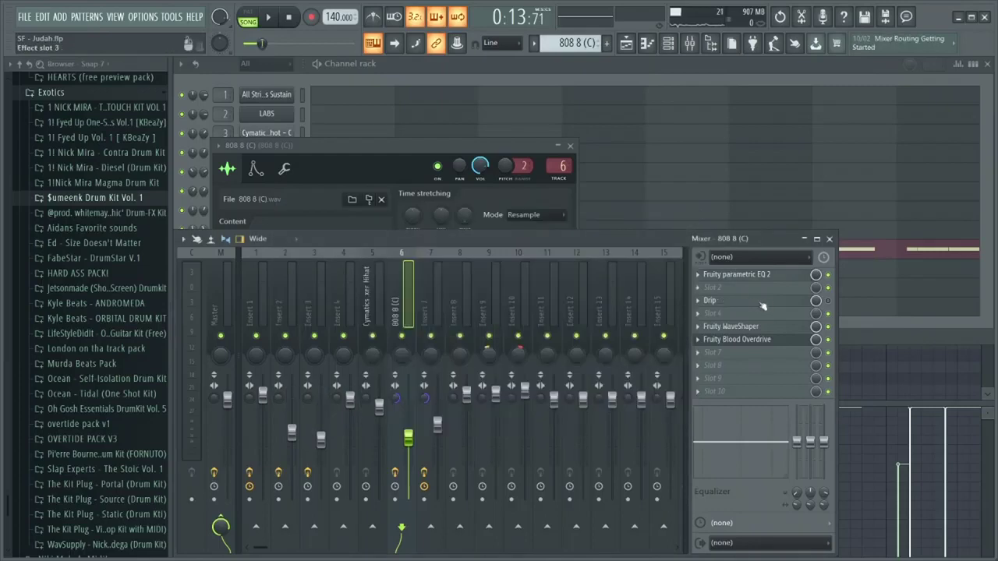
Inspect the Blood Overdrive and WaveShaper effects, then play the beat to hear the 808.
left_click(756, 344)
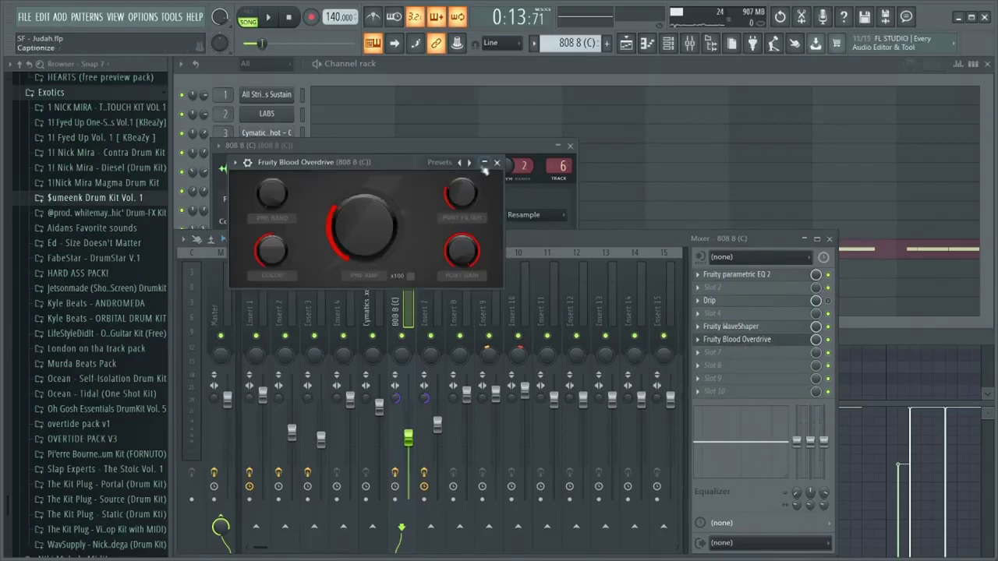
left_click(484, 164)
left_click(748, 329)
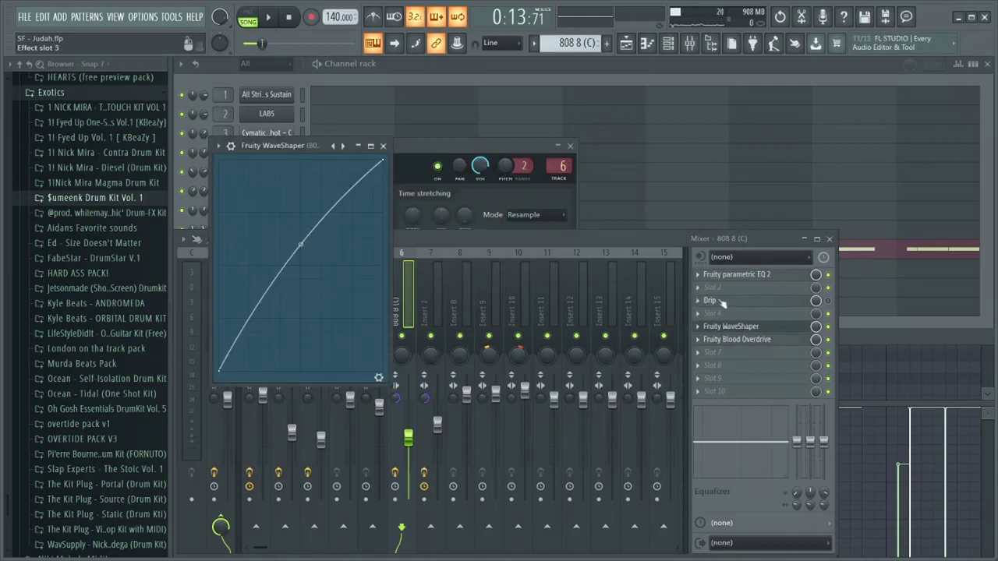
left_click(382, 146)
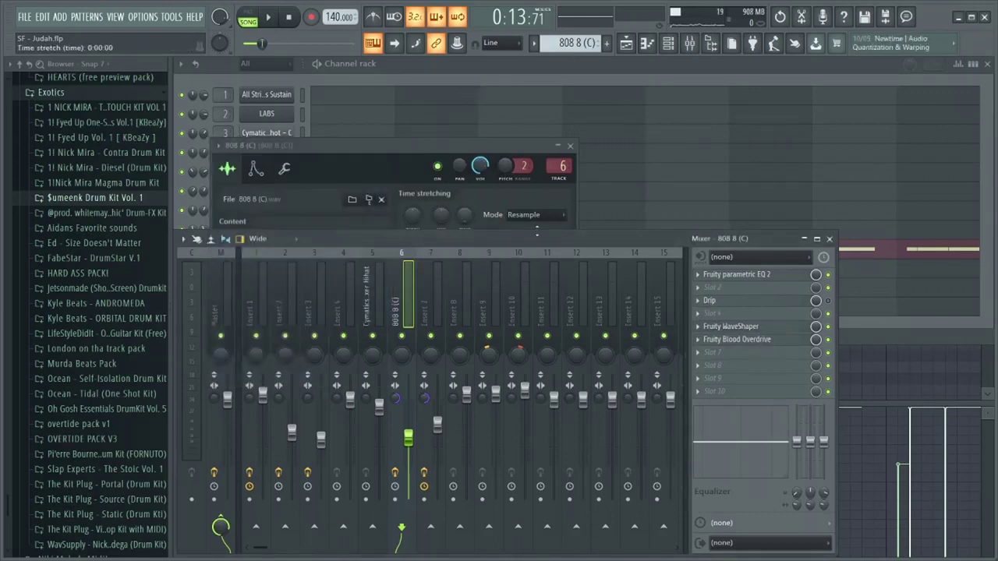
key("space")
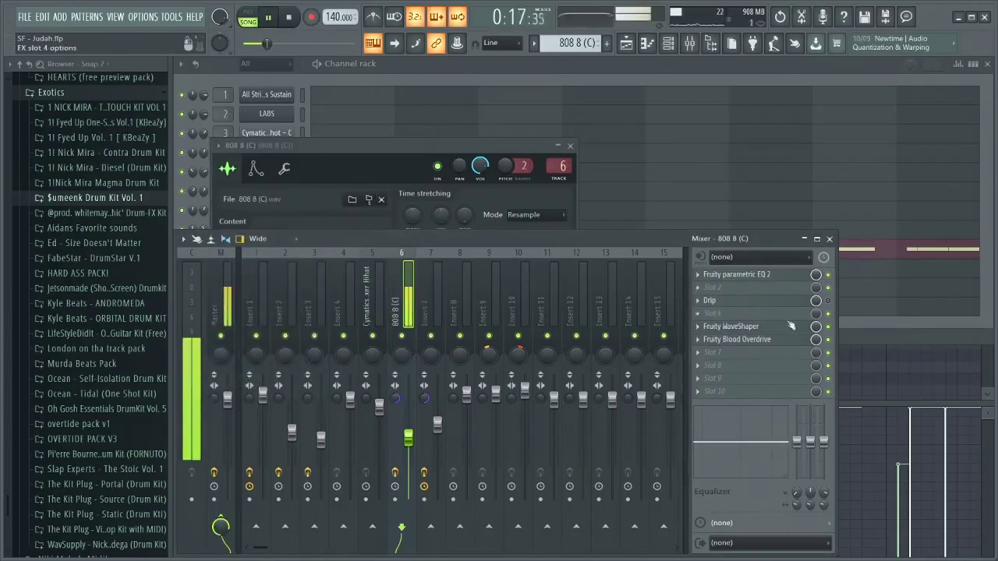
Play and stop the beat several times to compare the processed 808, then return to the Playlist.
key("space")
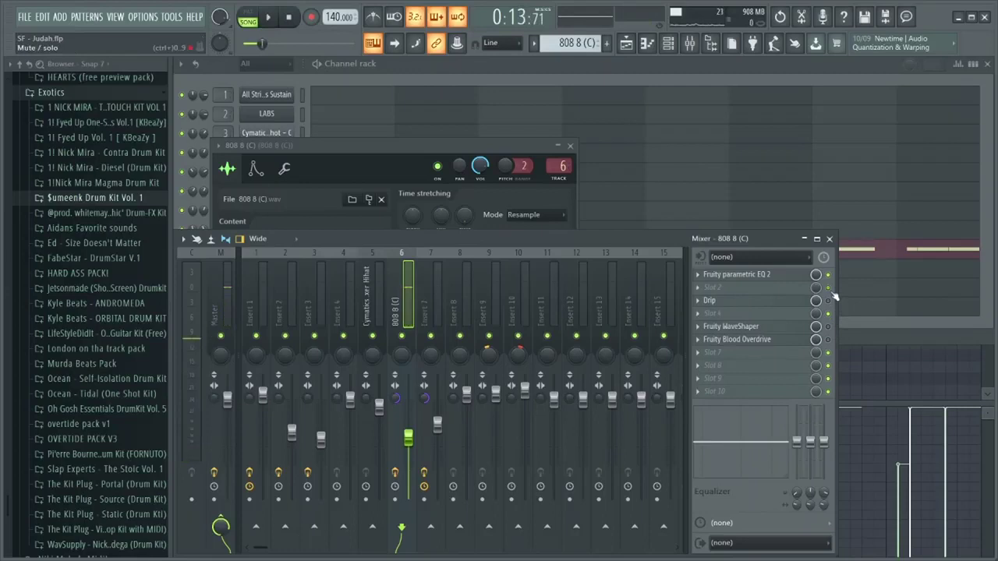
key("space")
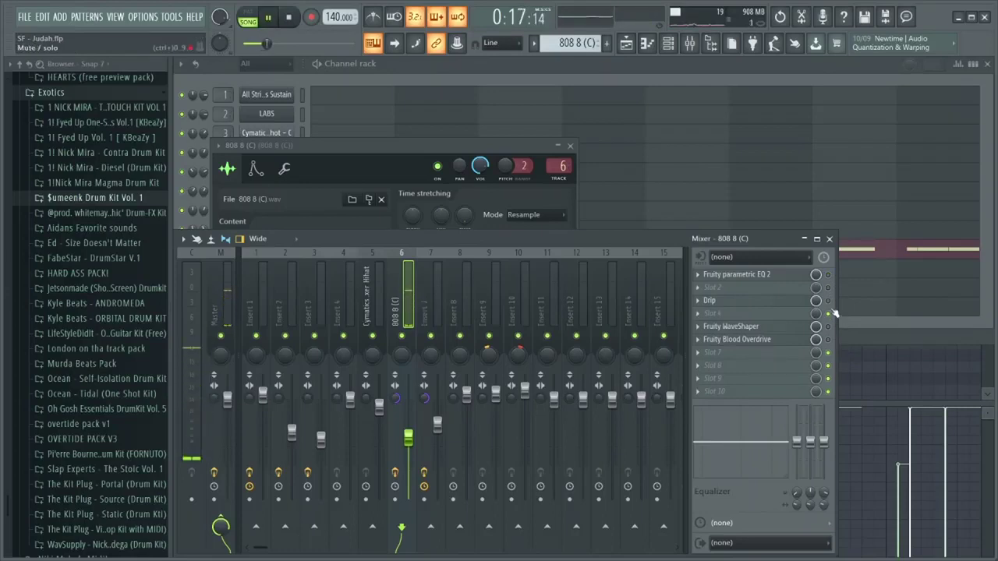
key("space")
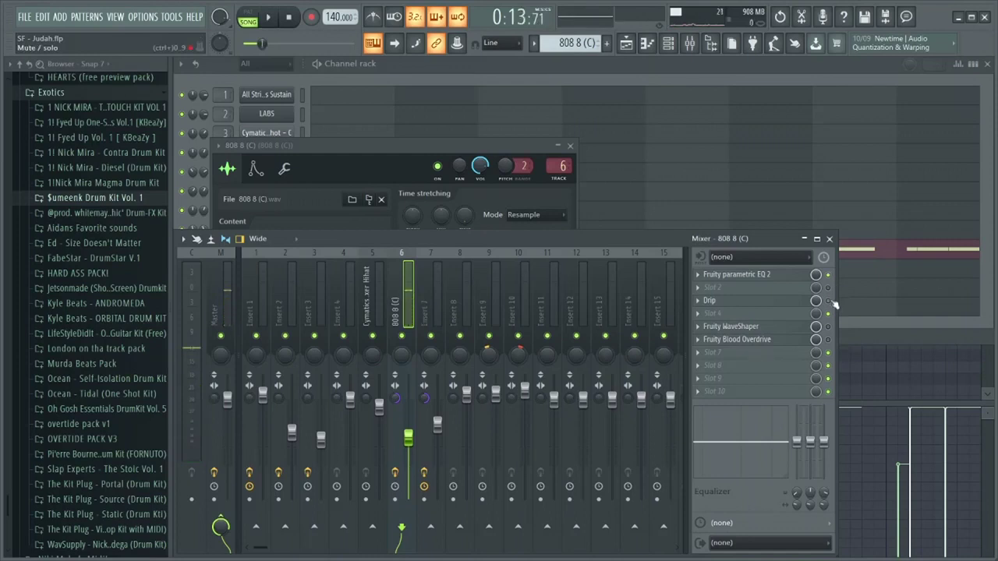
key("space")
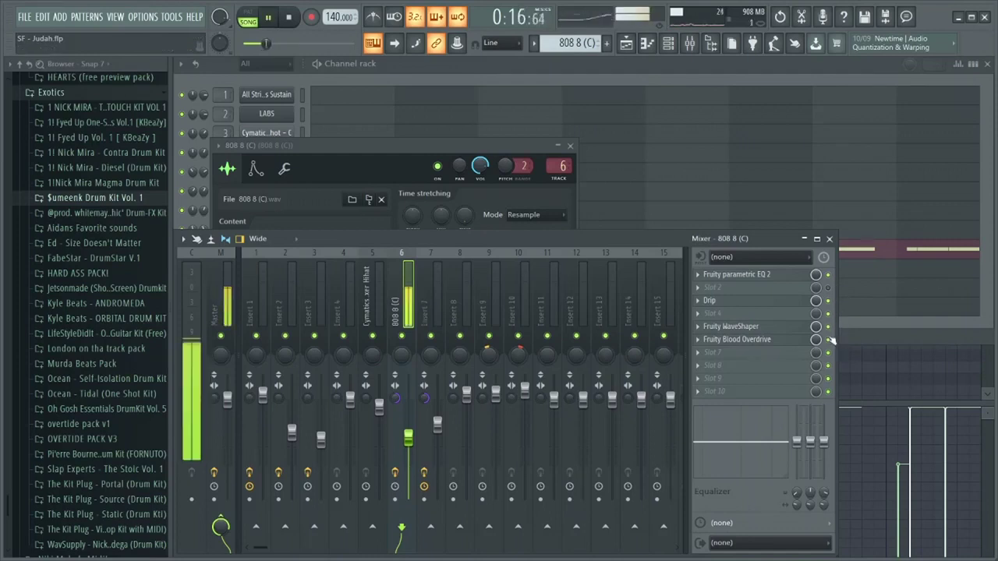
key("space")
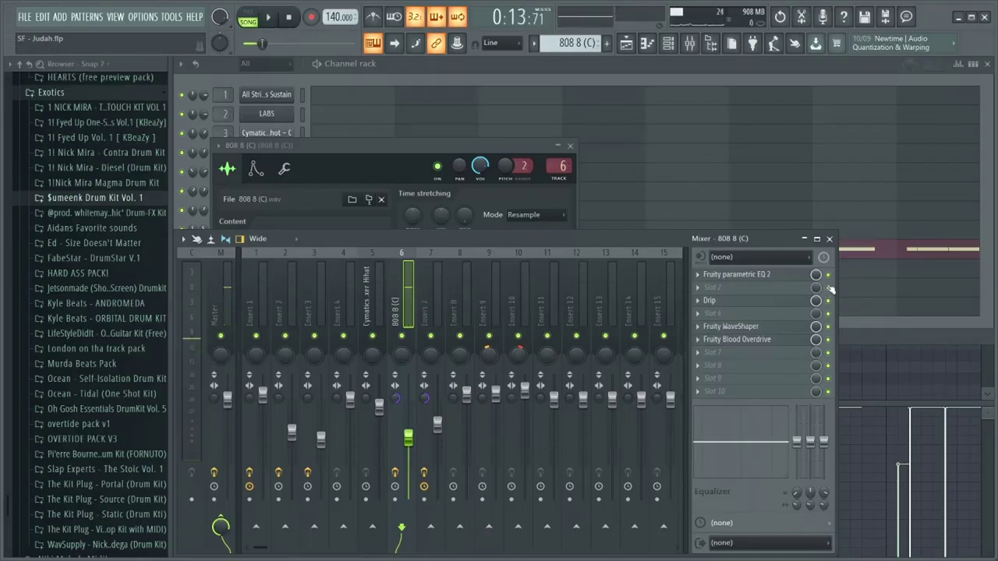
left_click(626, 43)
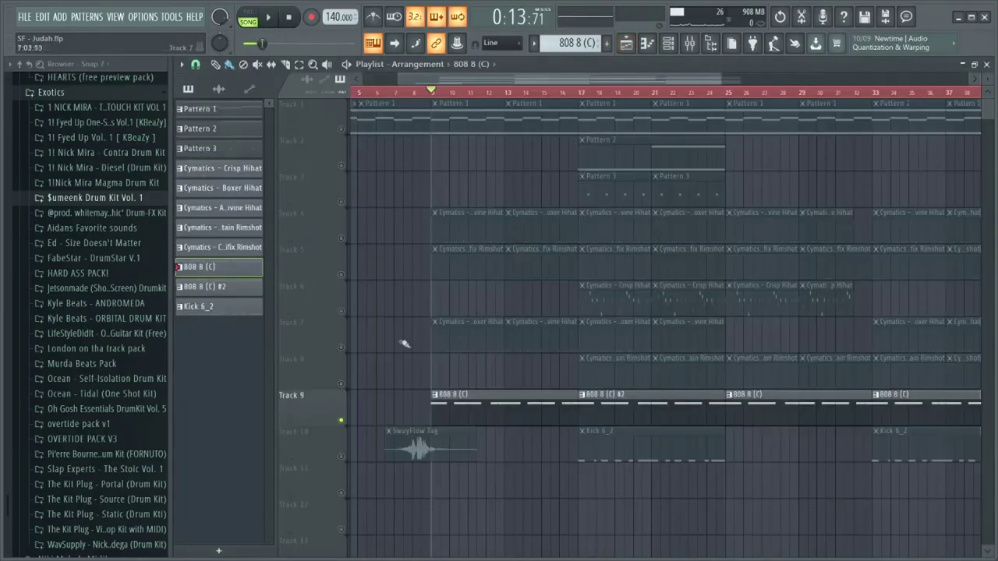
Unsolo Track 9, play the full arrangement, and bring up the channel rack's LABS instrument.
right_click(342, 420)
key("space")
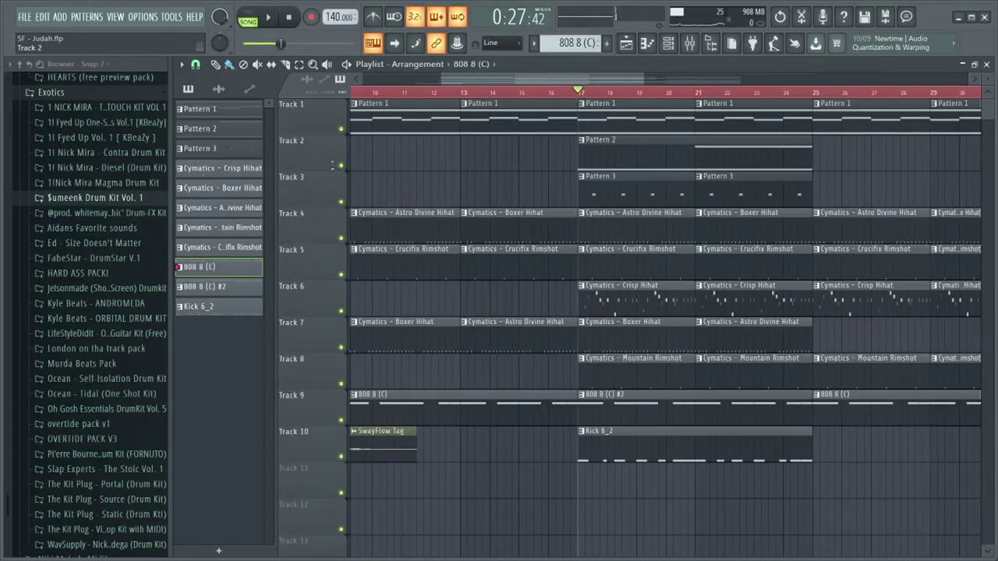
left_click(668, 43)
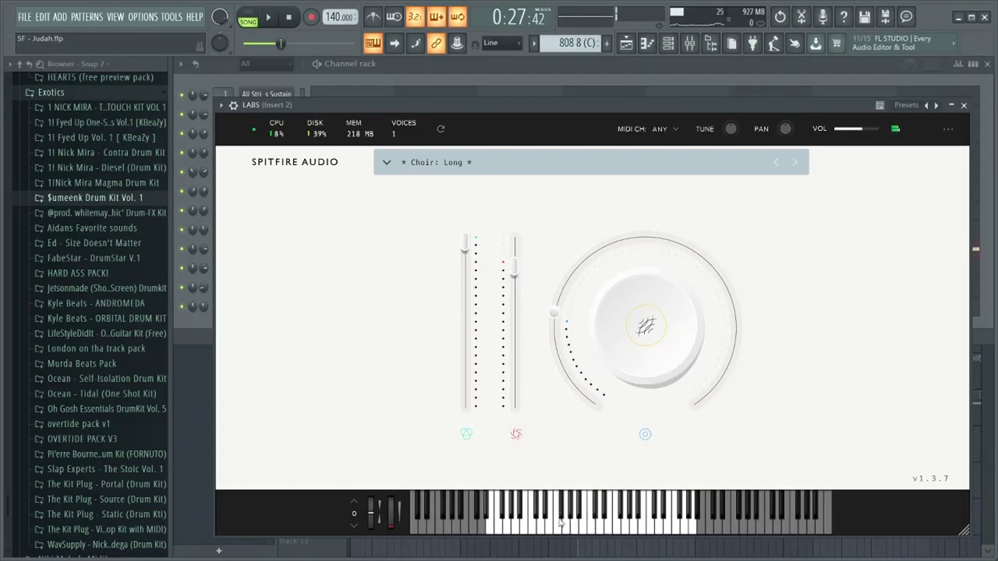
Back in the playlist, inspect the Pattern 2 clip's notes in the Piano roll.
left_click(627, 42)
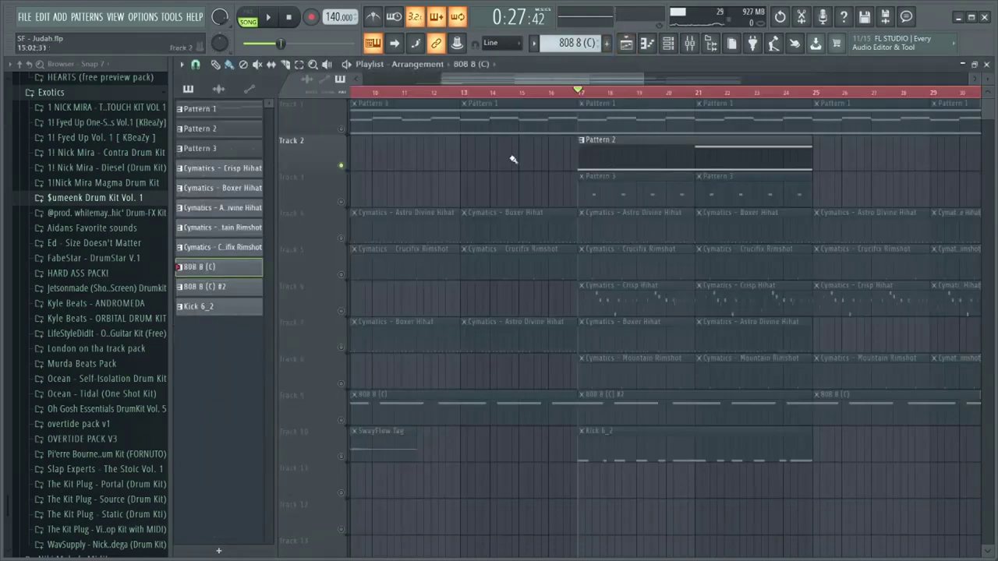
double_click(662, 170)
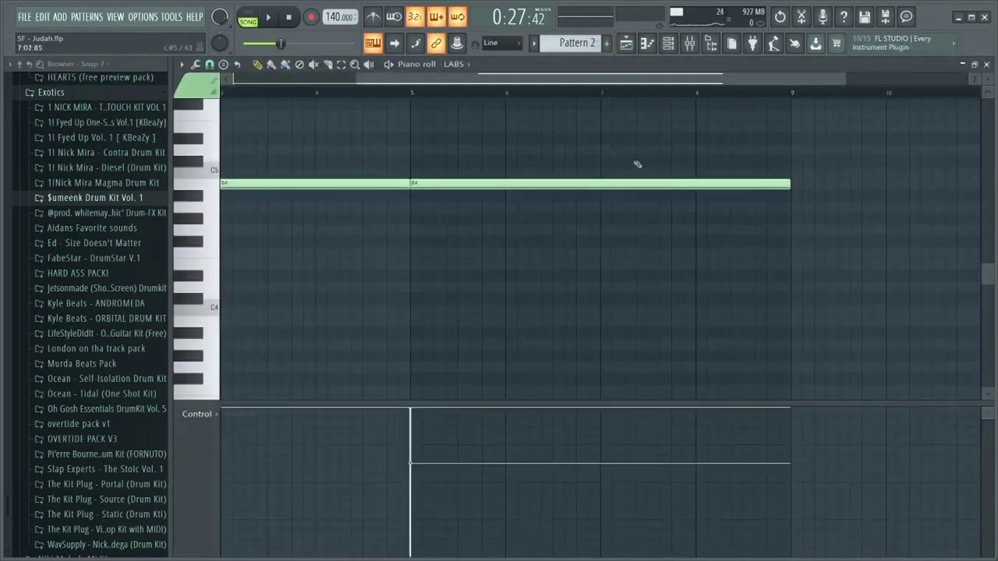
scroll(259, 178, "up", 2)
scroll(259, 177, "up", 3)
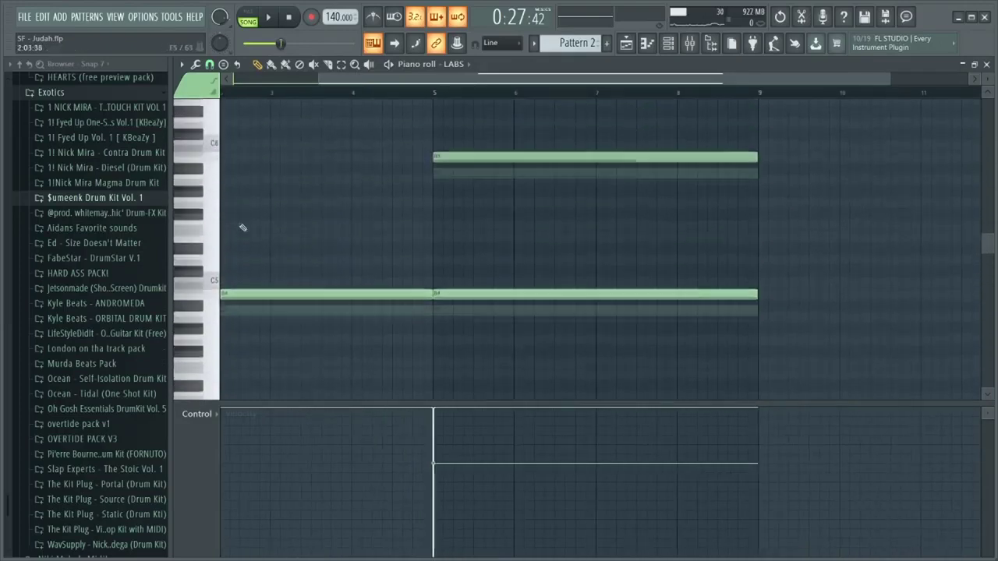
scroll(473, 99, "left", 2)
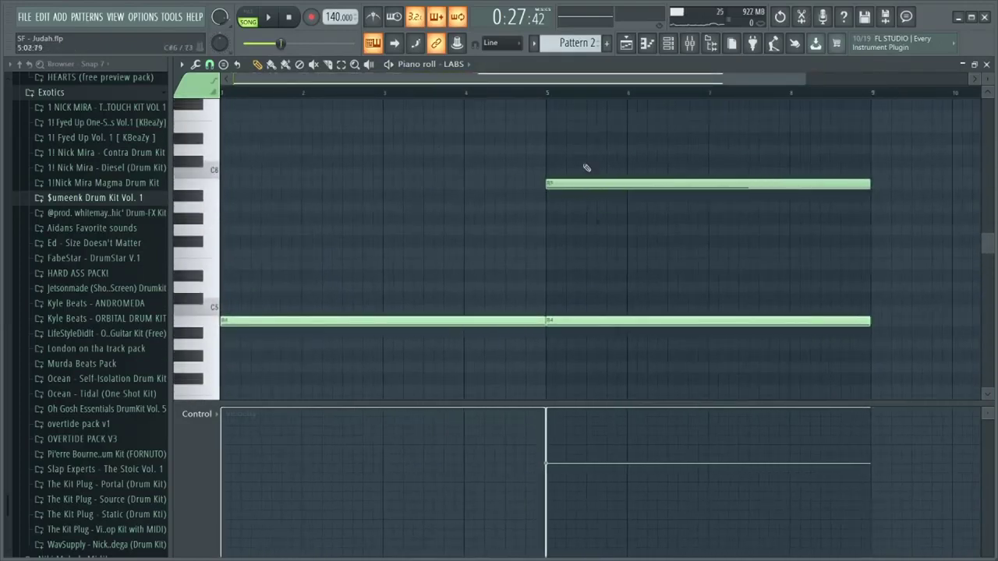
key("F7")
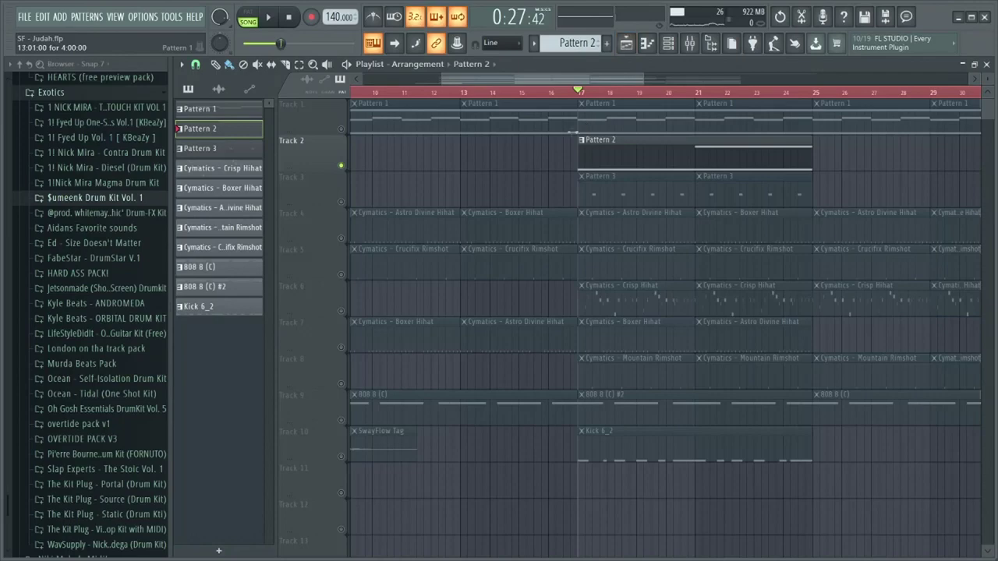
Play and stop the arrangement, then unmute Track 3's Pattern 3 clips.
key("space")
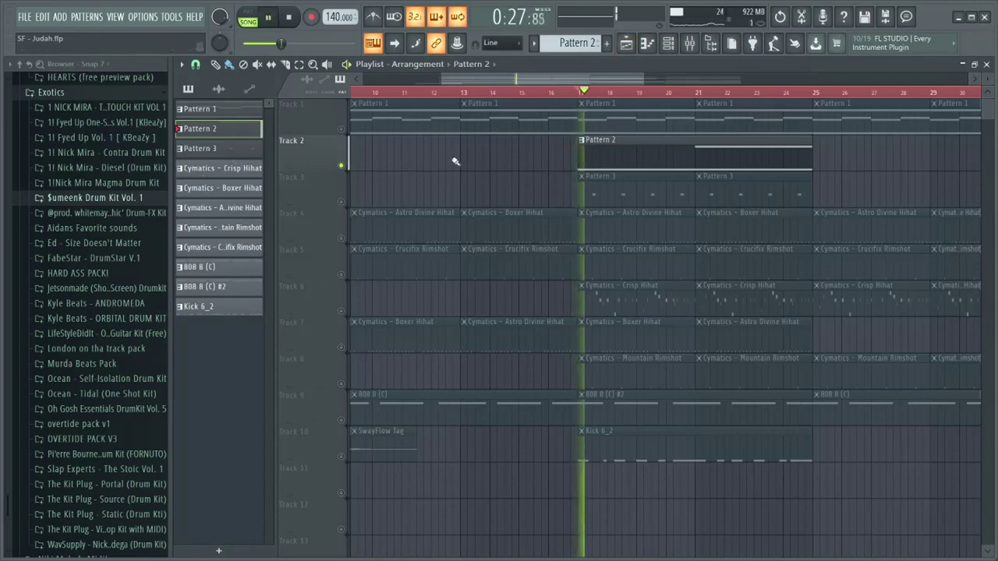
scroll(528, 93, "down", 2)
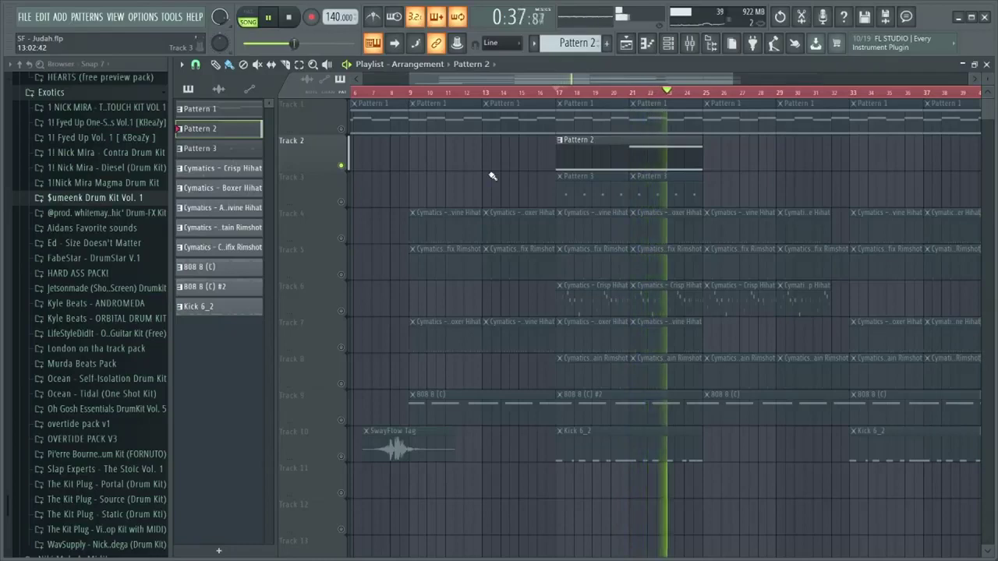
key("space")
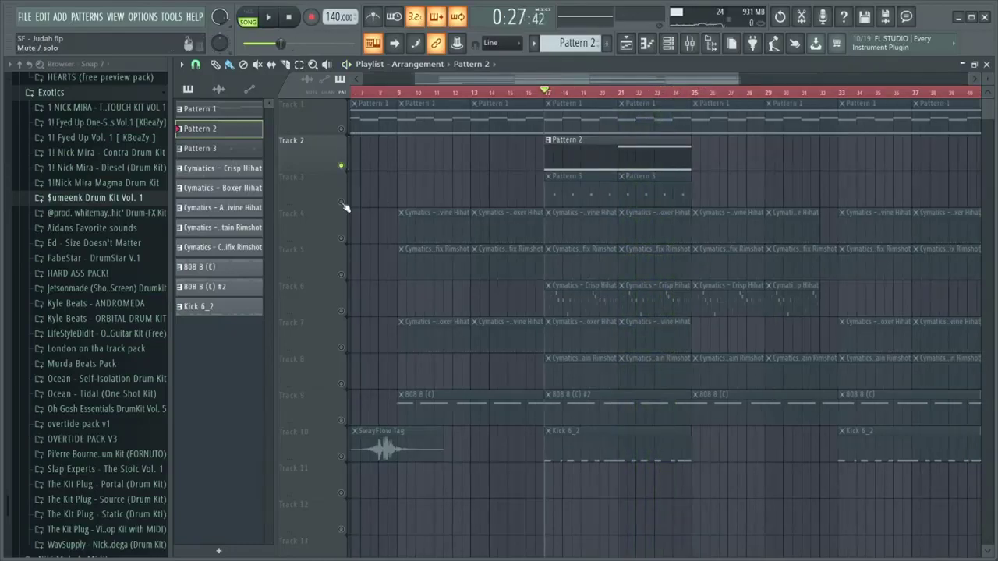
left_click(342, 202)
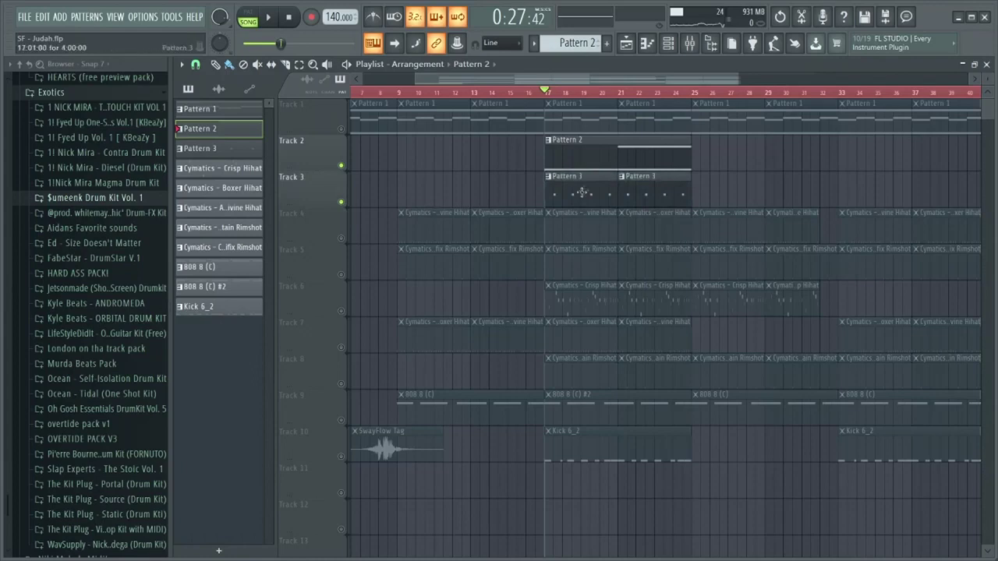
Mute Track 2 and play the Pattern 3 Short Flute notes to audition them.
left_click(341, 166)
double_click(554, 191)
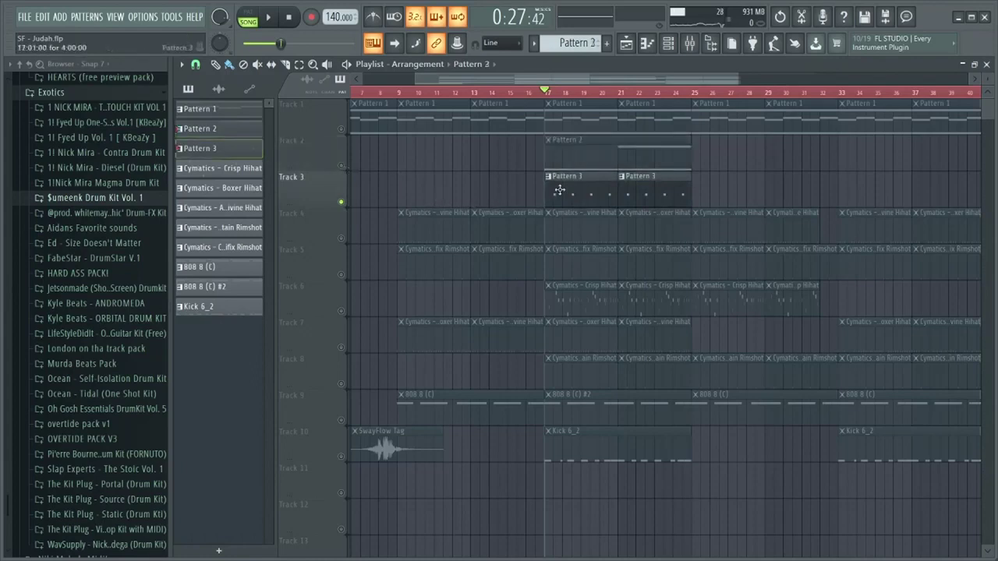
scroll(204, 171, "down", 3)
scroll(312, 233, "down", 3)
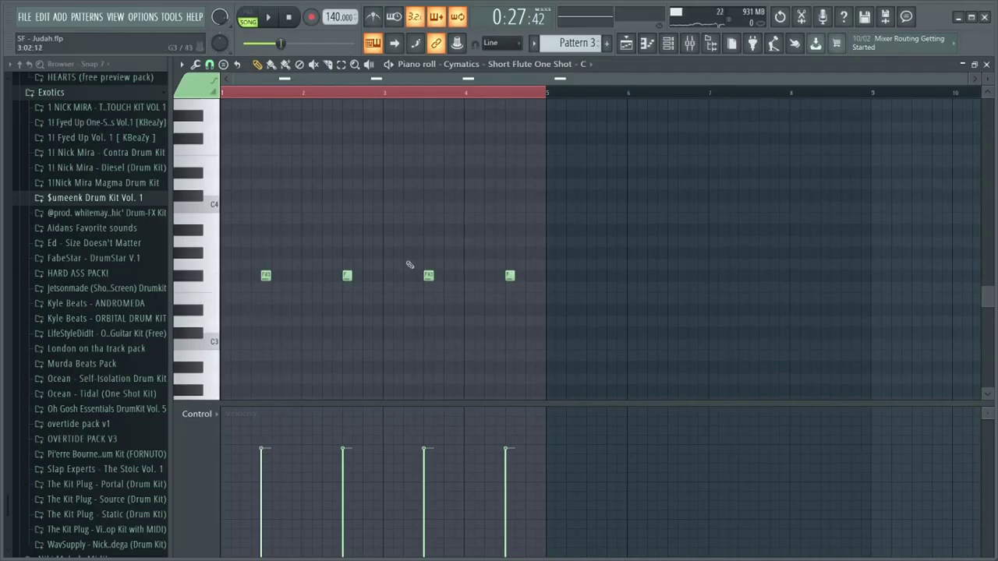
key("space")
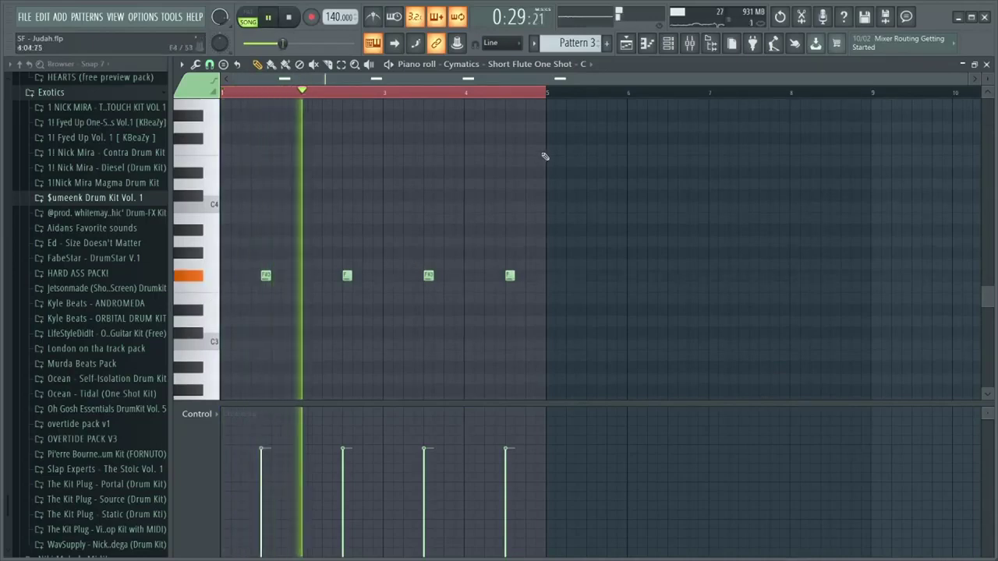
key("space")
Review Insert 3's effect chain and audition its Fruity parametric EQ 2 in the mixer.
key("F9")
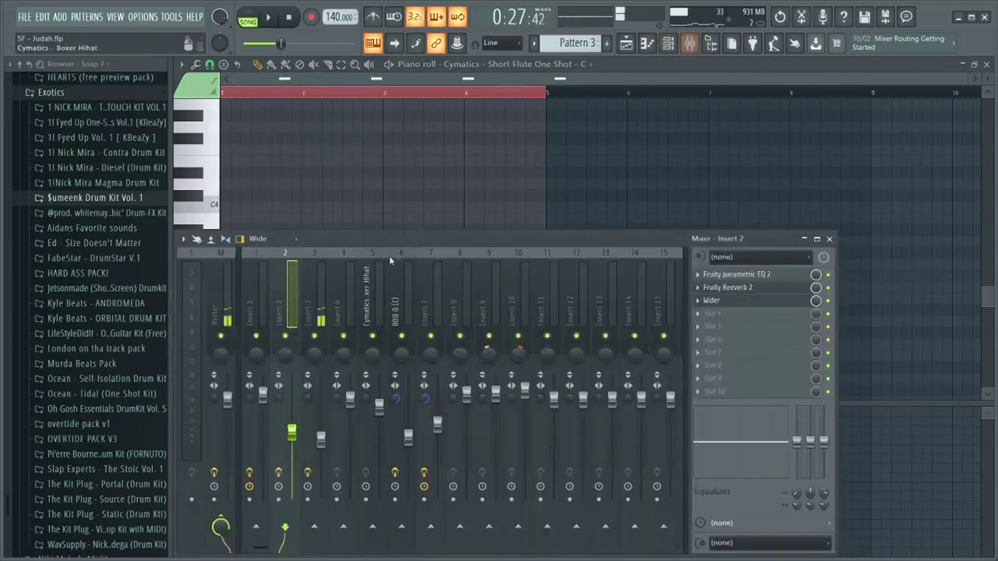
left_click(316, 297)
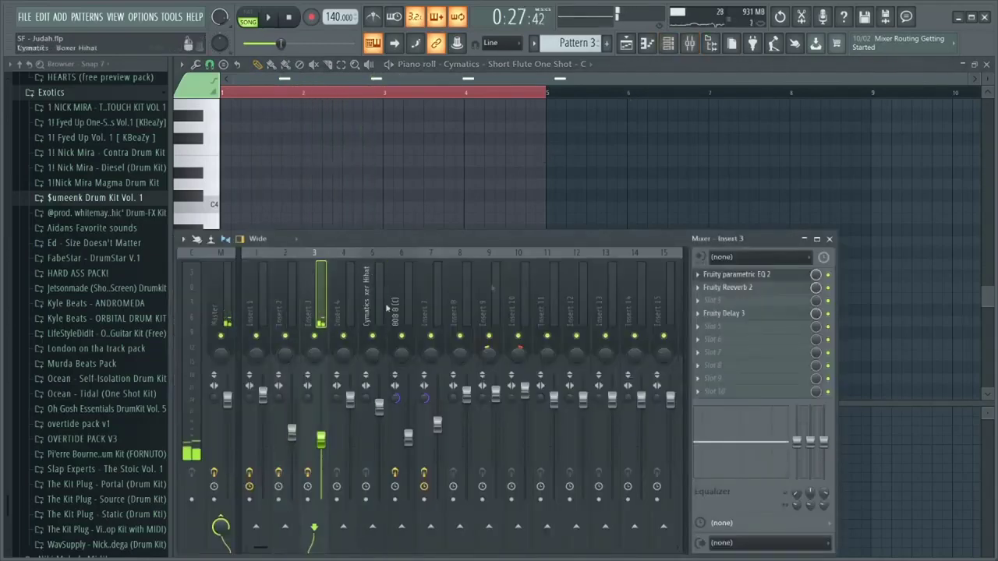
left_click(737, 275)
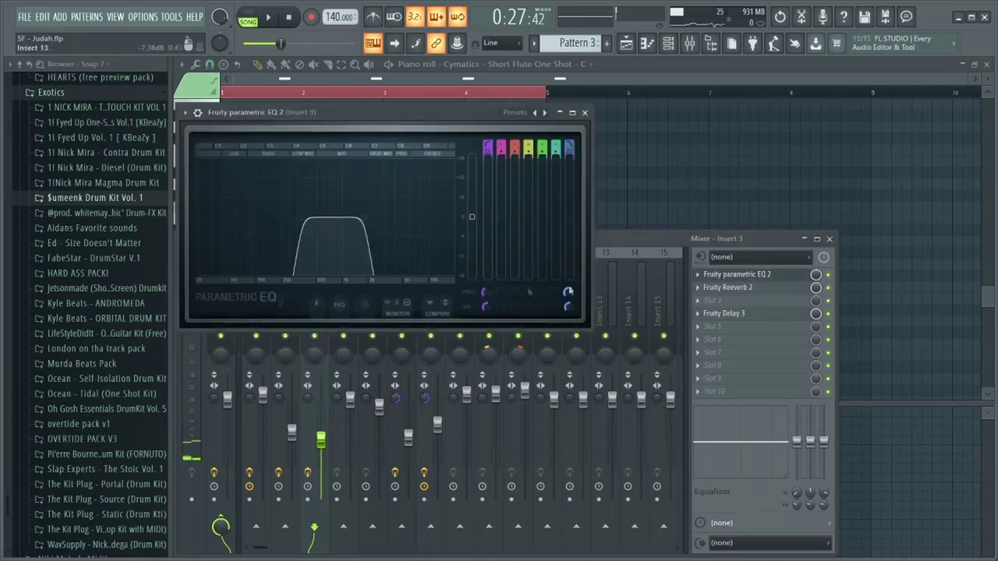
key("space")
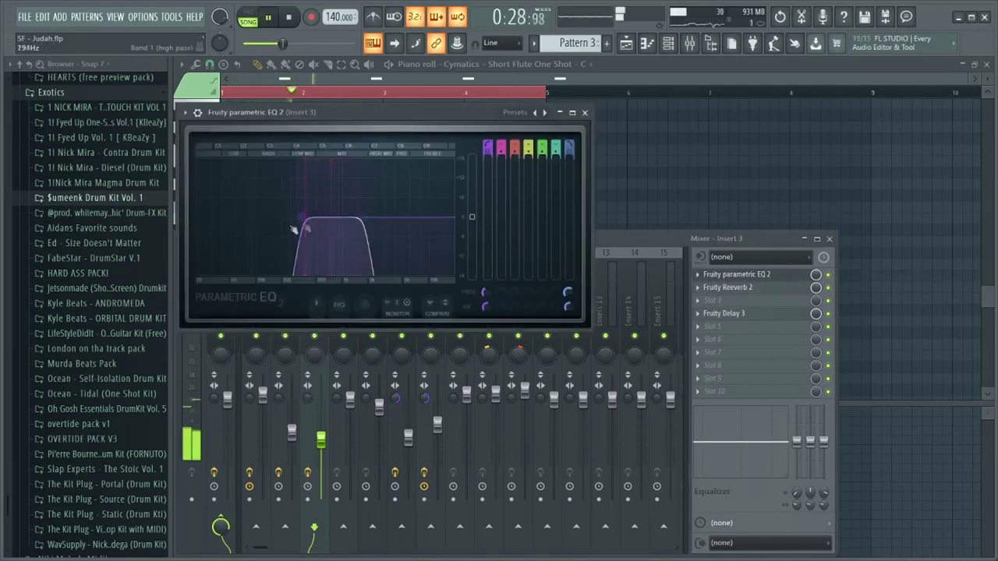
key("space")
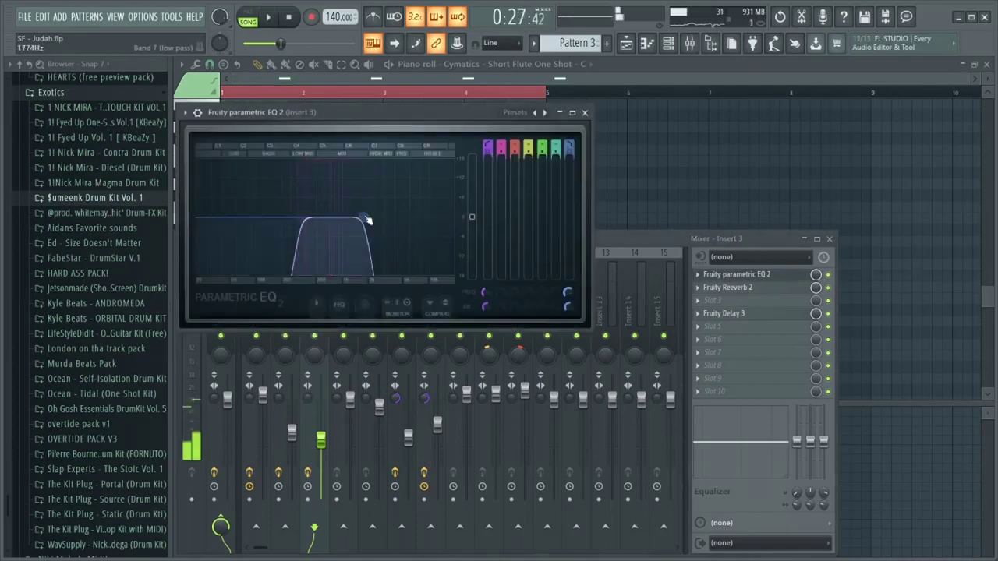
left_click(585, 112)
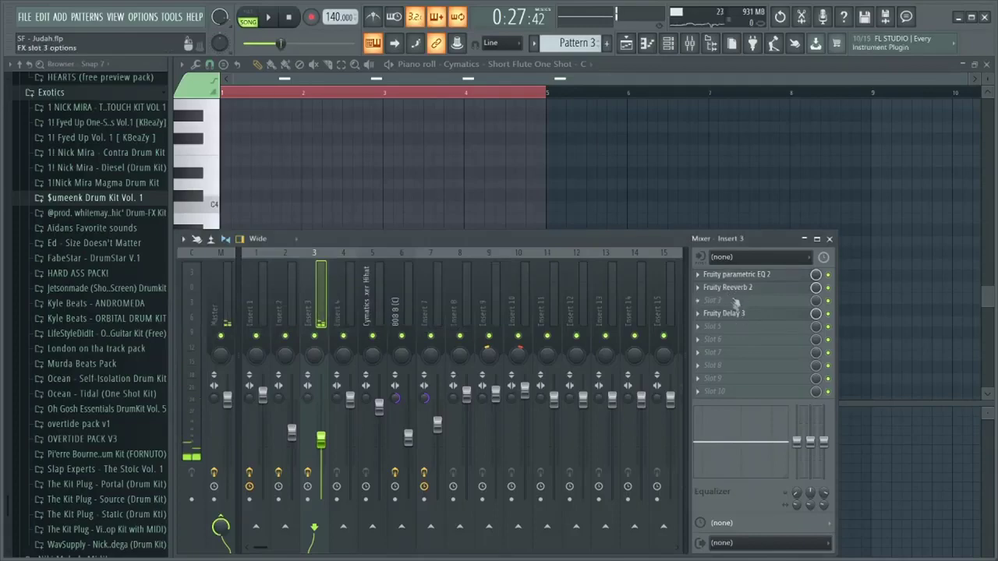
left_click(726, 345)
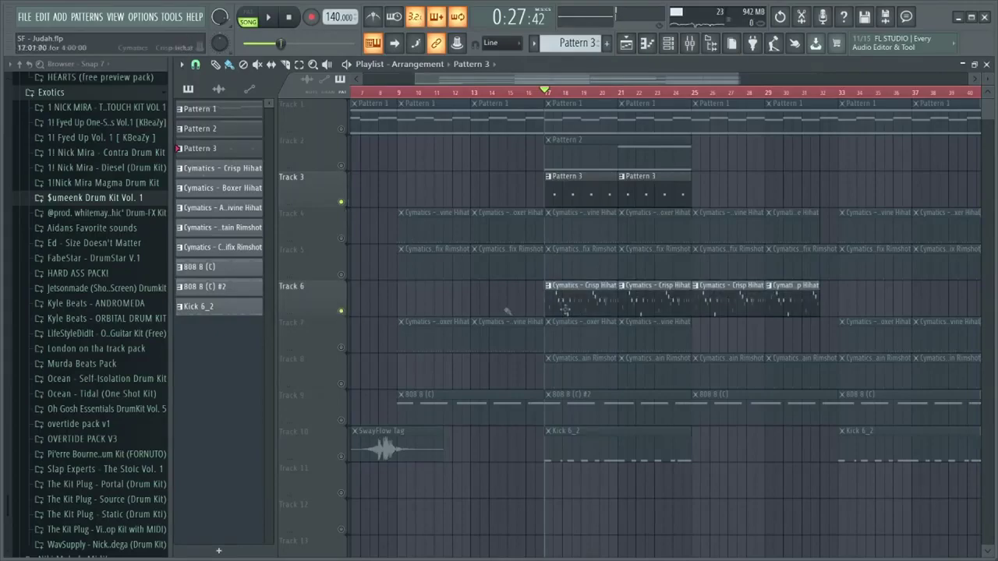
Inspect the Crisp Hihat pattern's notes, then return to the arrangement.
double_click(590, 312)
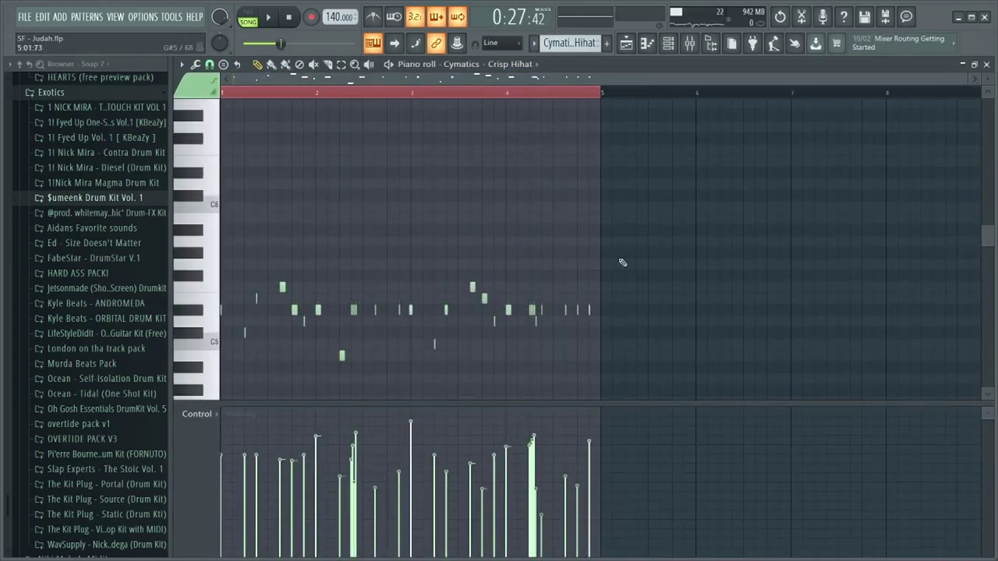
scroll(538, 249, "down", 2)
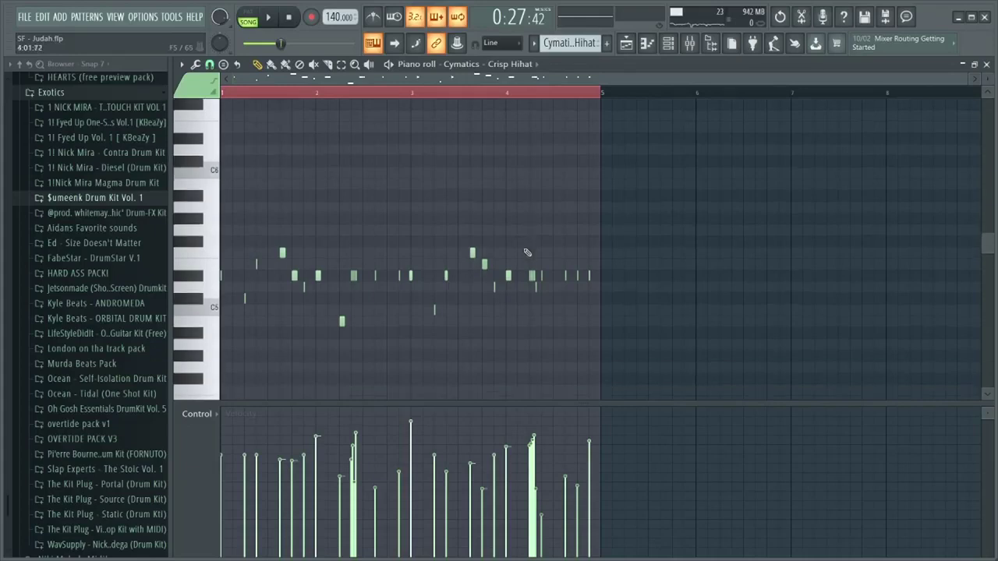
left_click(627, 43)
Play the arrangement, mute Track 3, and review the Crisp Hihat notes again.
key("space")
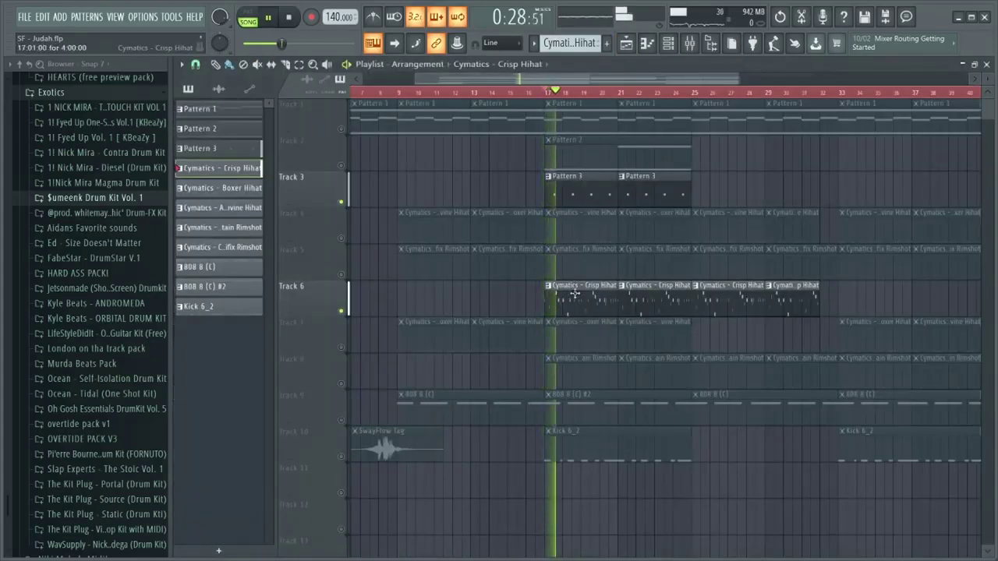
left_click(341, 202)
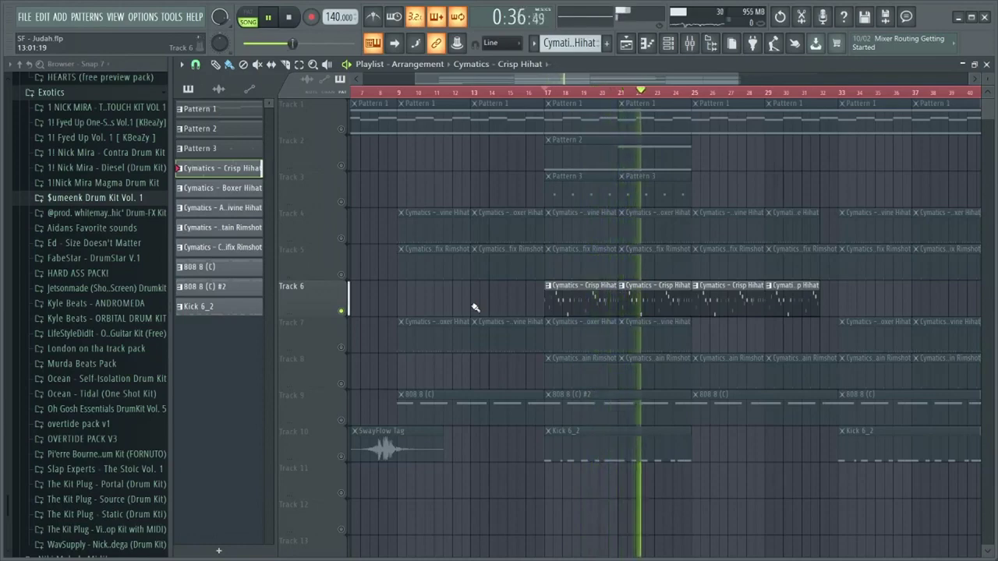
key("space")
double_click(581, 298)
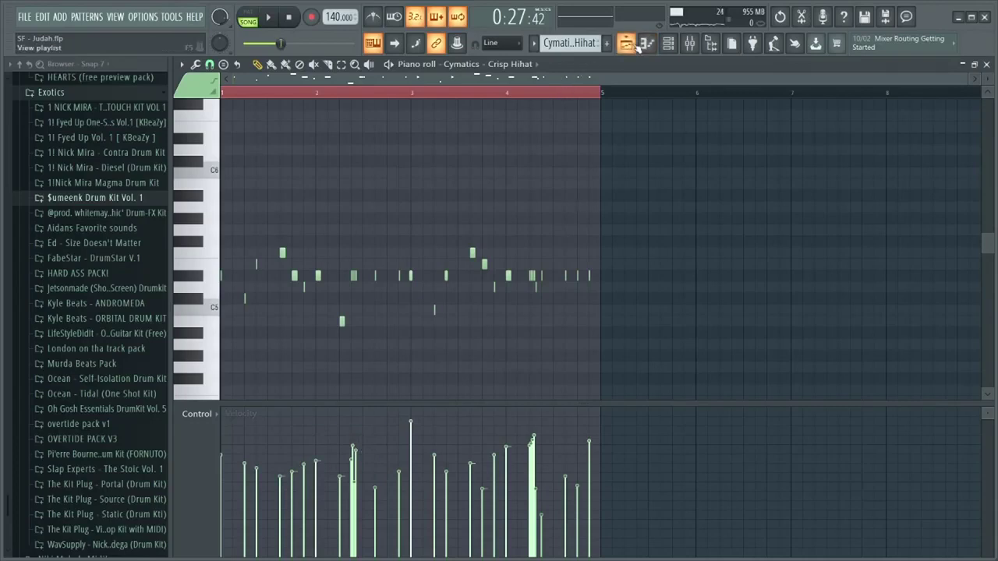
key("F5")
Solo Track 8's rimshots and play them alone from bar 17.
left_click(342, 383)
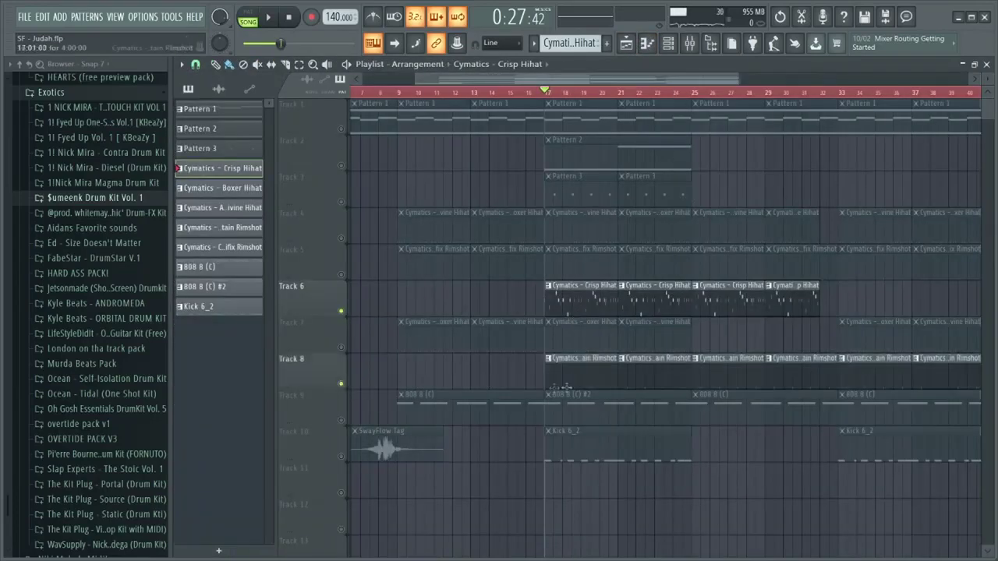
left_click(342, 275)
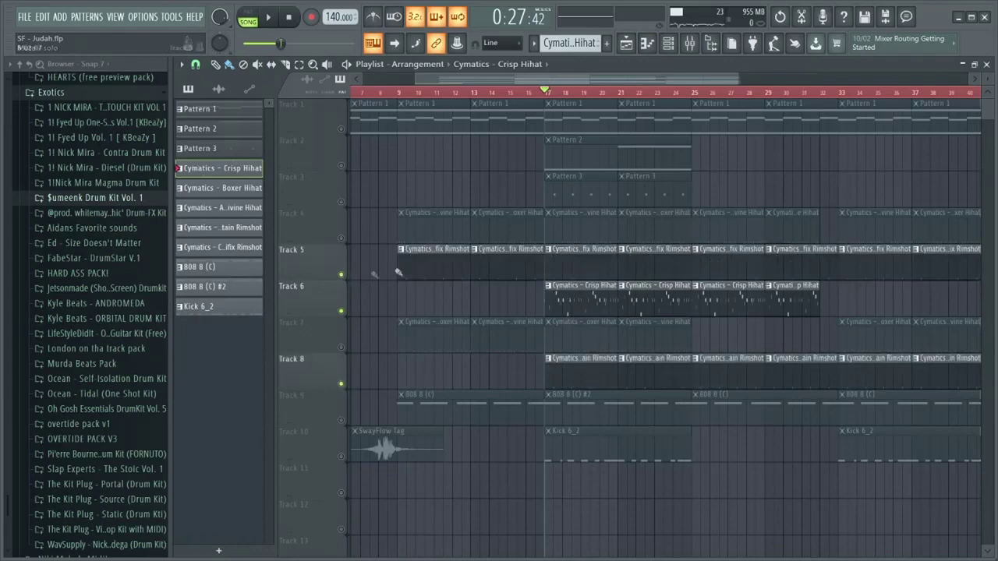
right_click(341, 274)
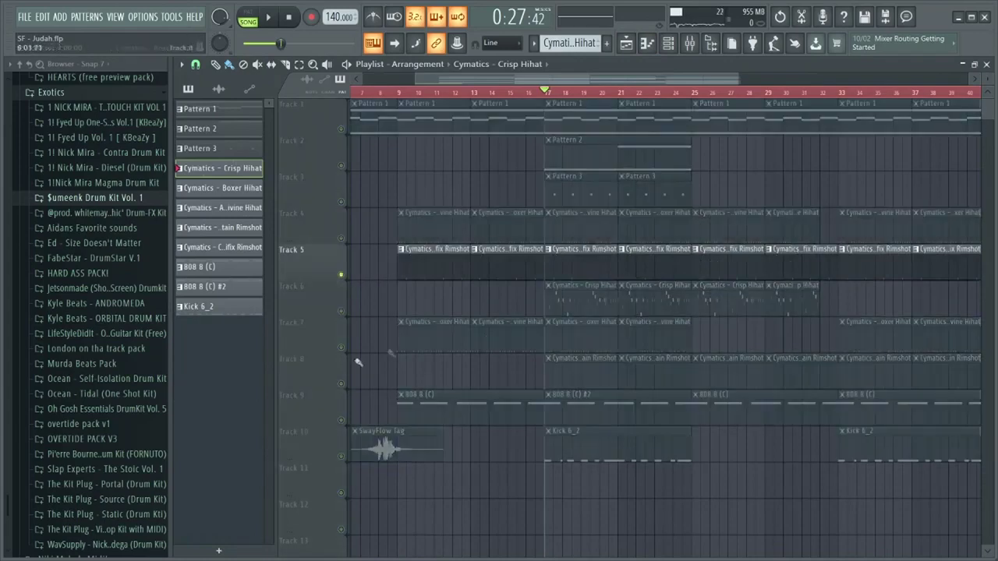
left_click(341, 384)
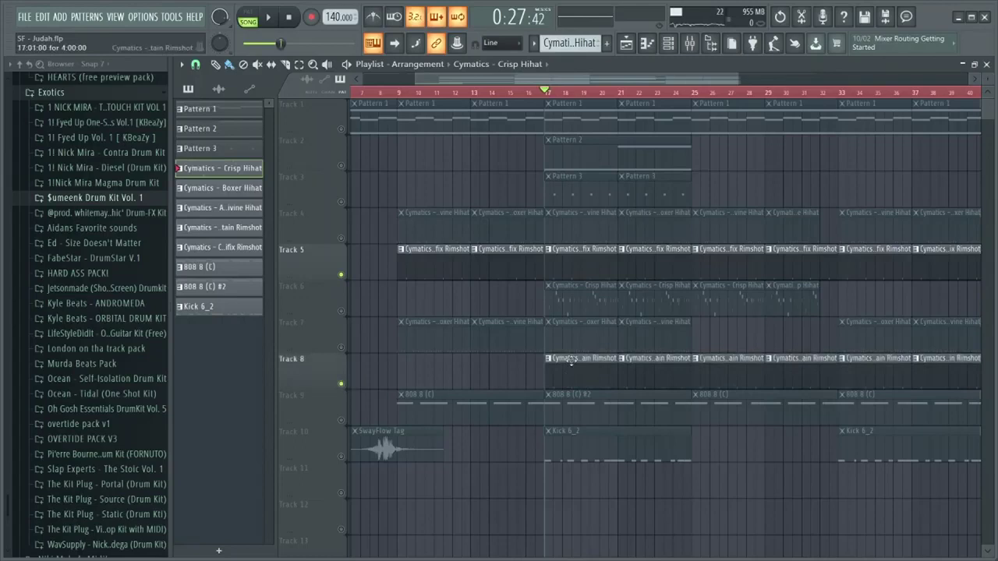
key("space")
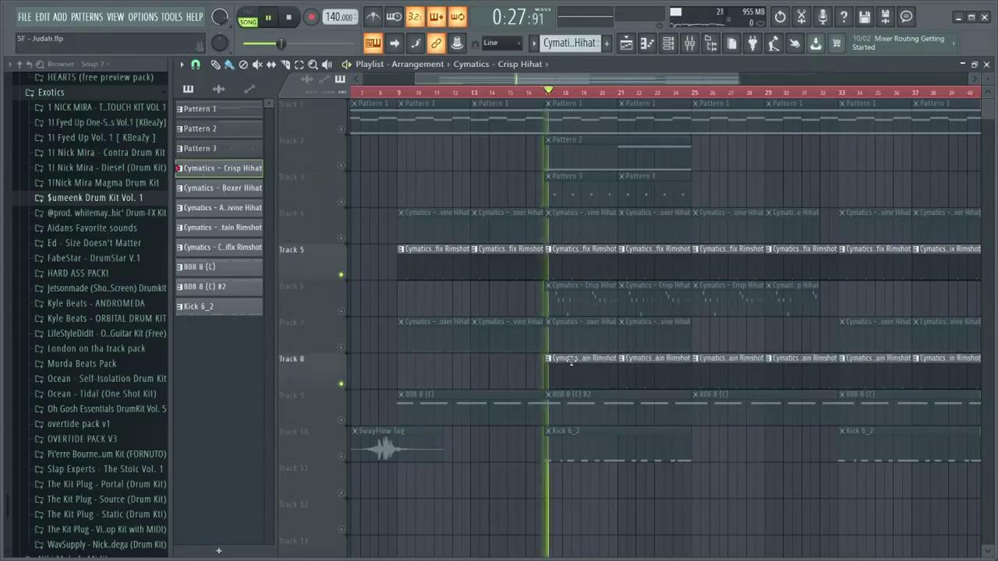
left_click(341, 275)
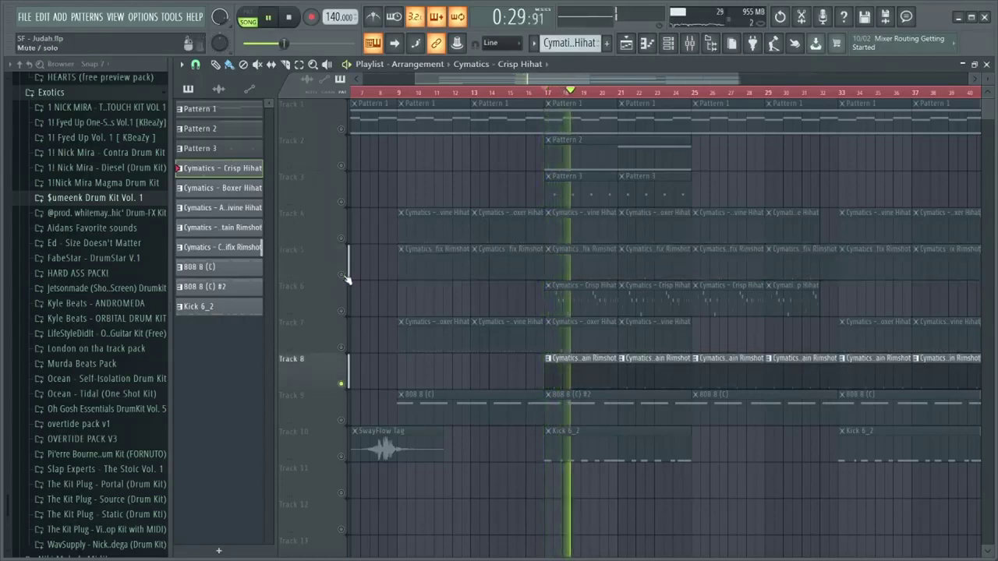
key("space")
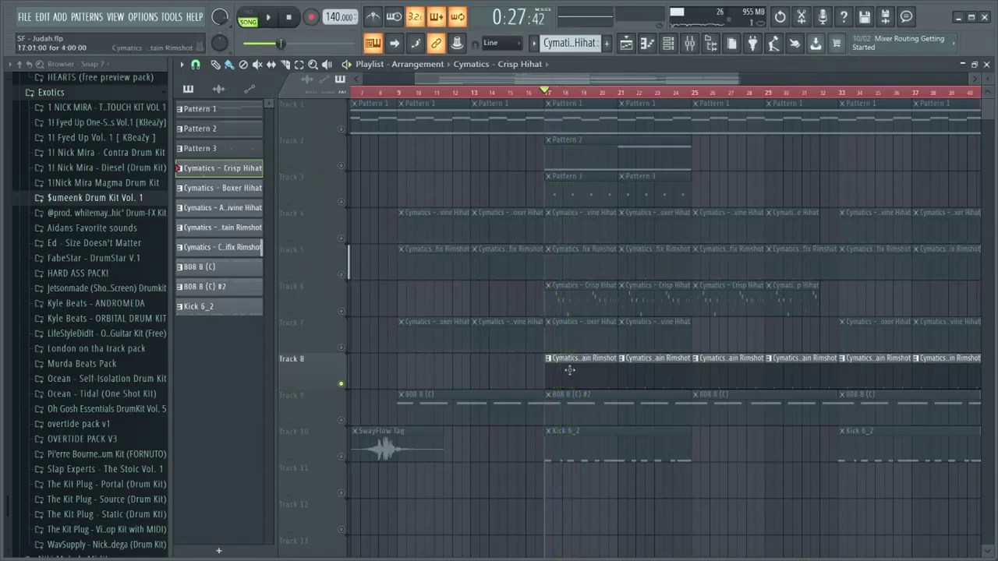
key("space")
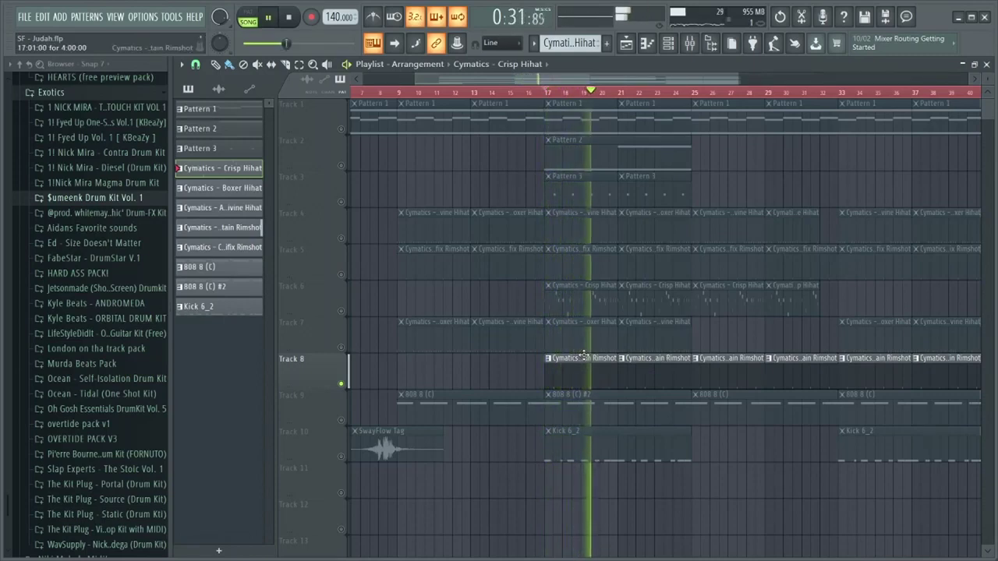
key("space")
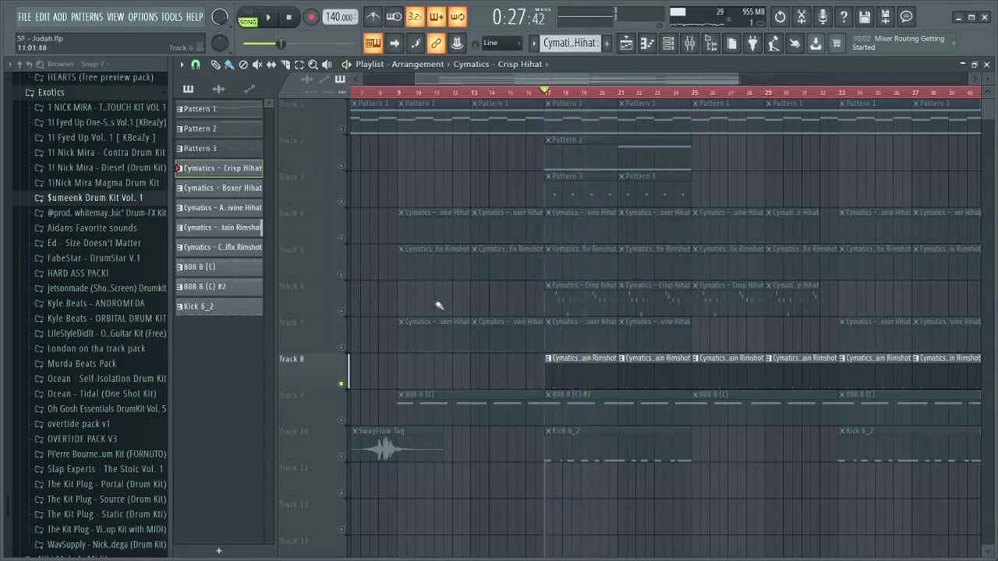
Replay from bar 17 with Track 5's rimshots added, then mute Tracks 5 and 8.
left_click(341, 276)
key("space")
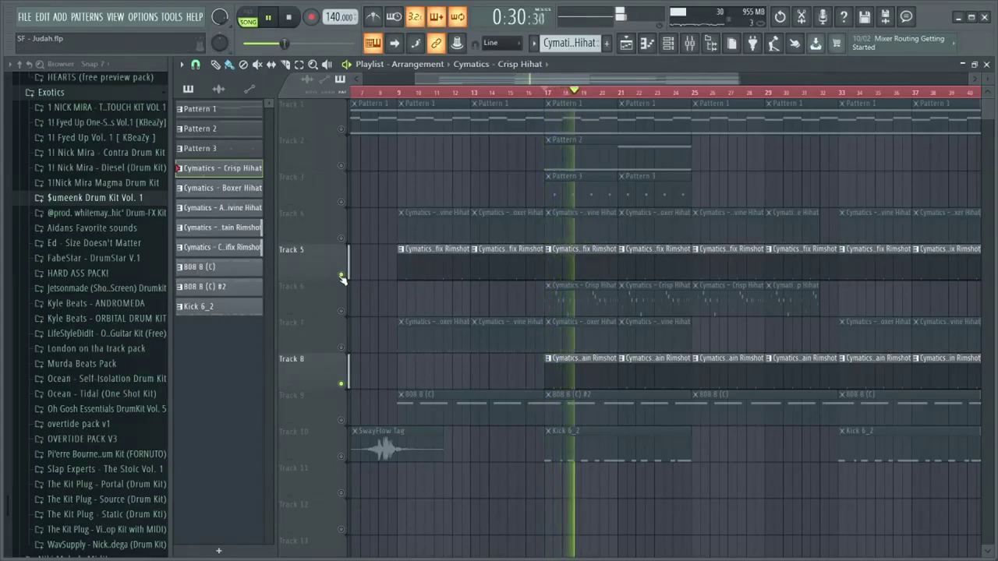
key("space")
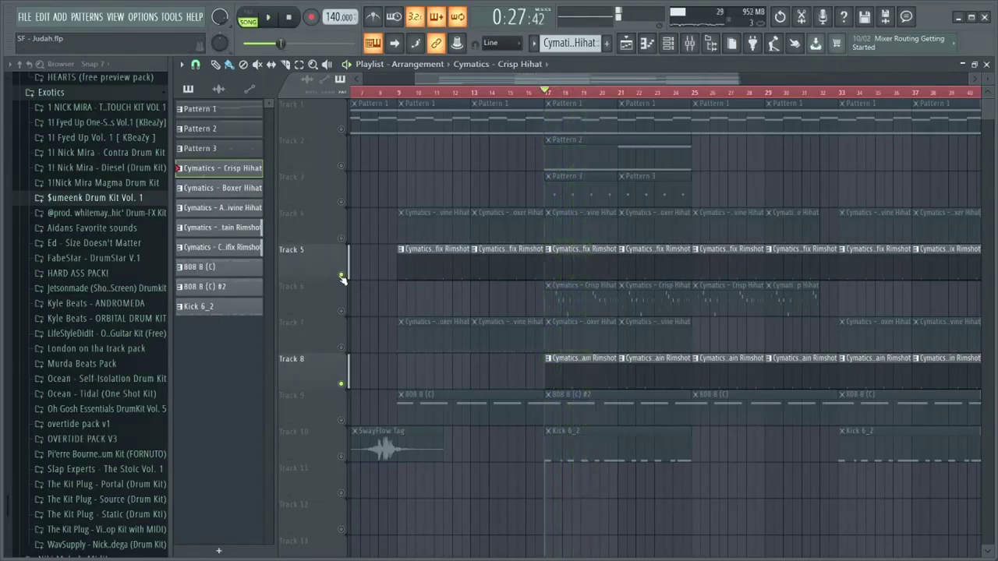
left_click(341, 276)
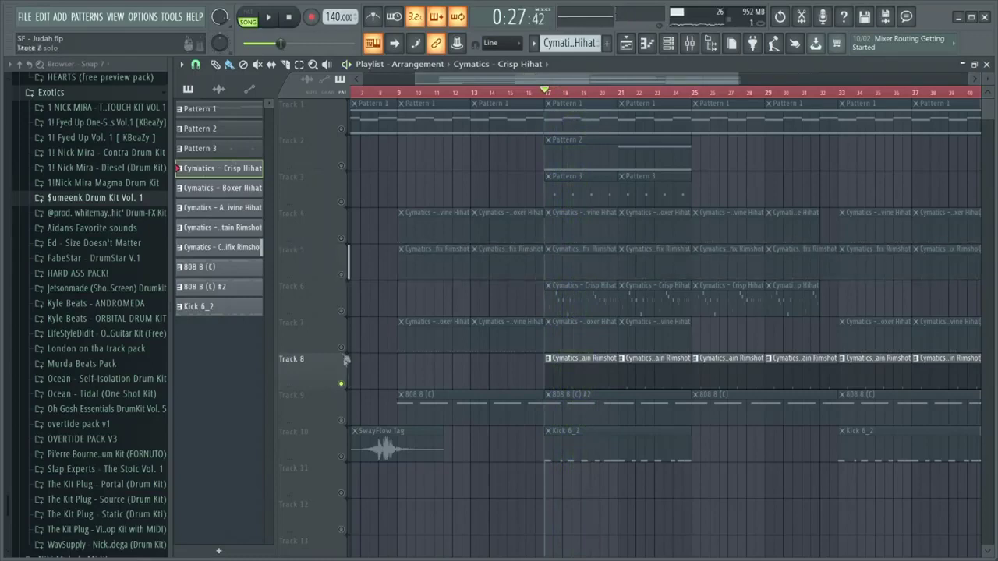
left_click(342, 383)
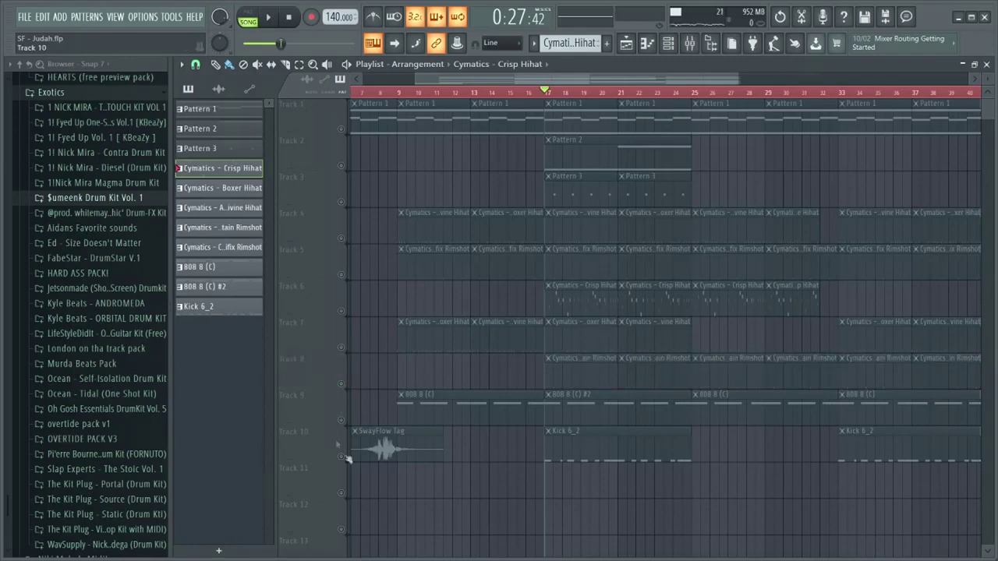
Bring the Track 10 kick into the mix and open the Kick 1 channel settings.
left_click(340, 456)
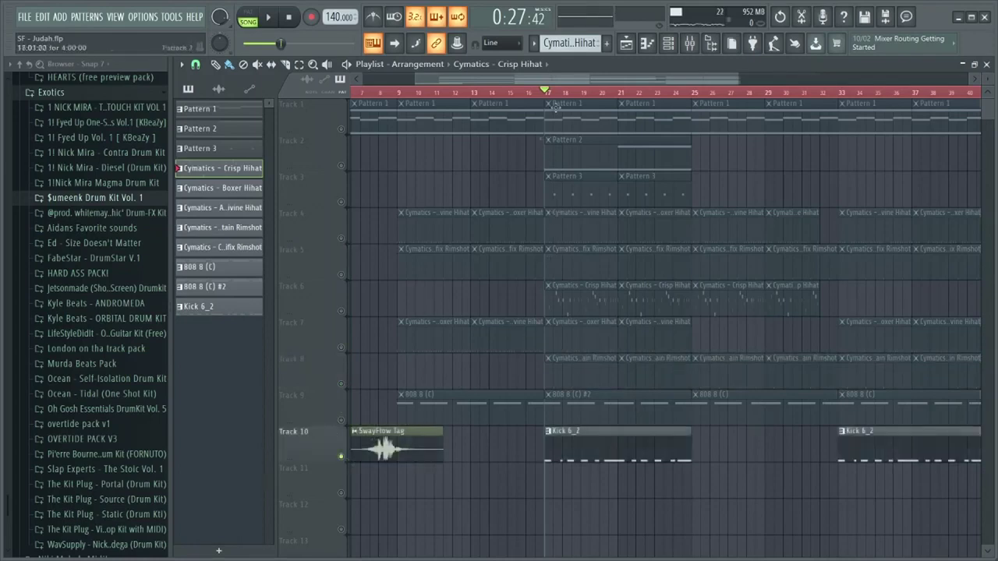
left_click(668, 43)
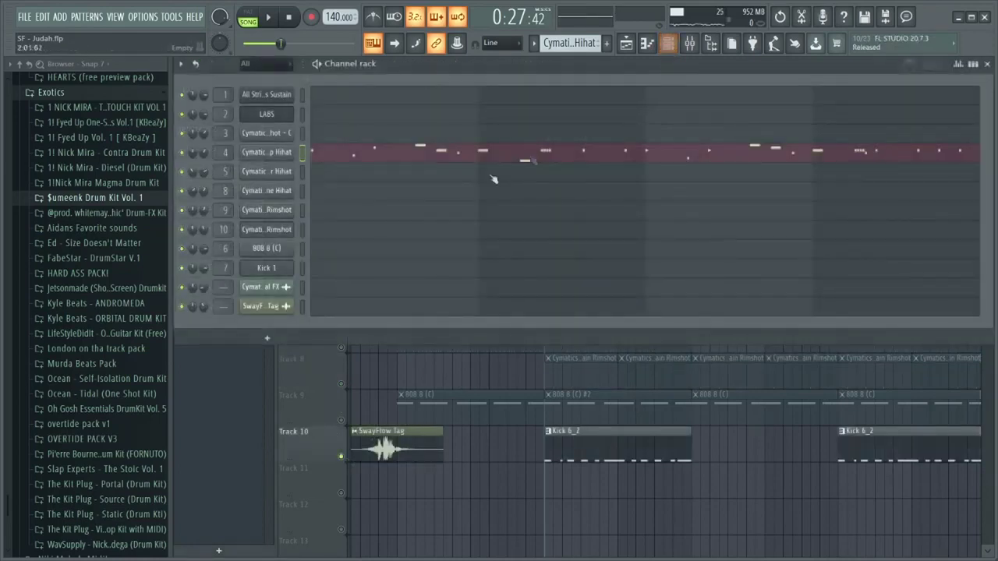
left_click(264, 268)
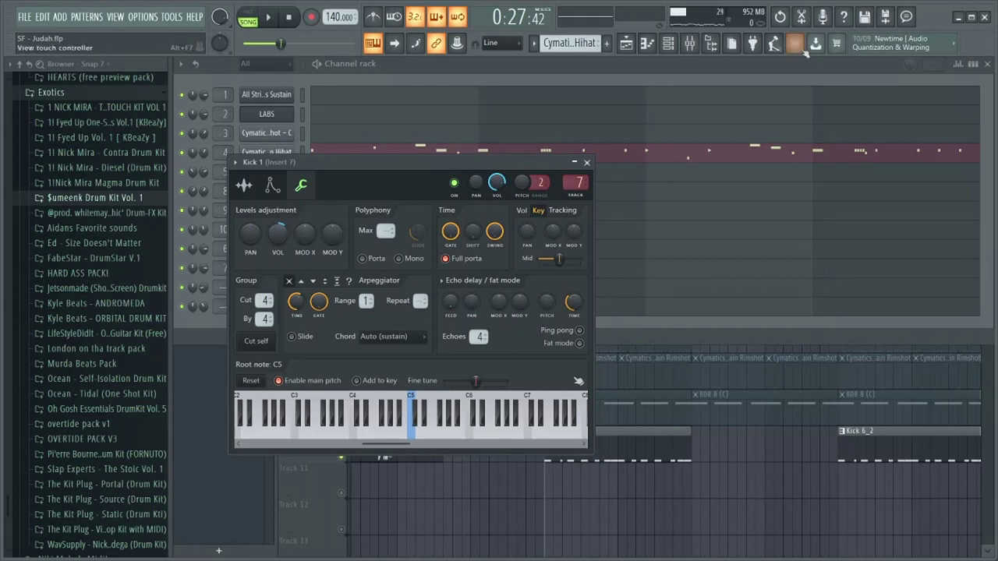
left_click(690, 43)
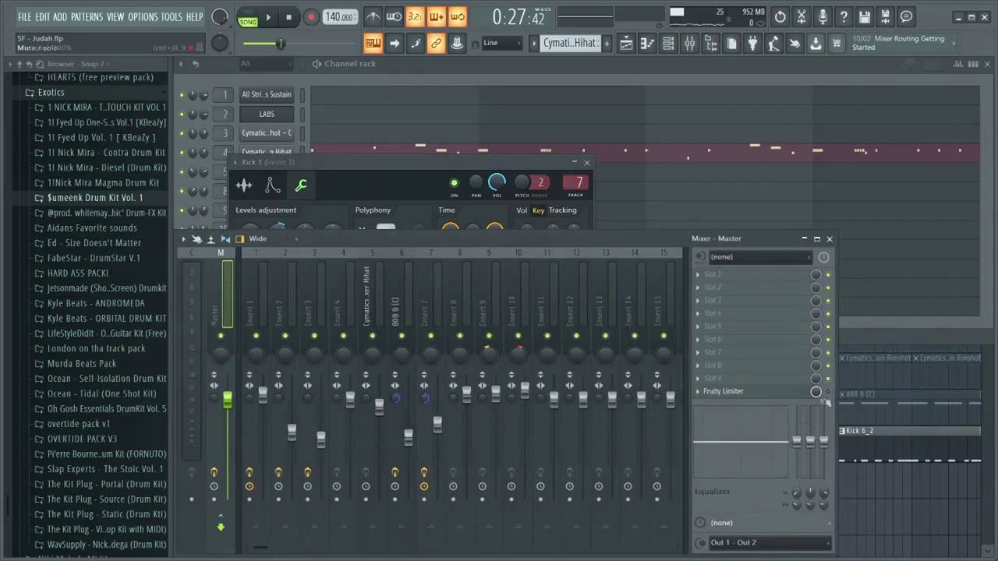
left_click(626, 43)
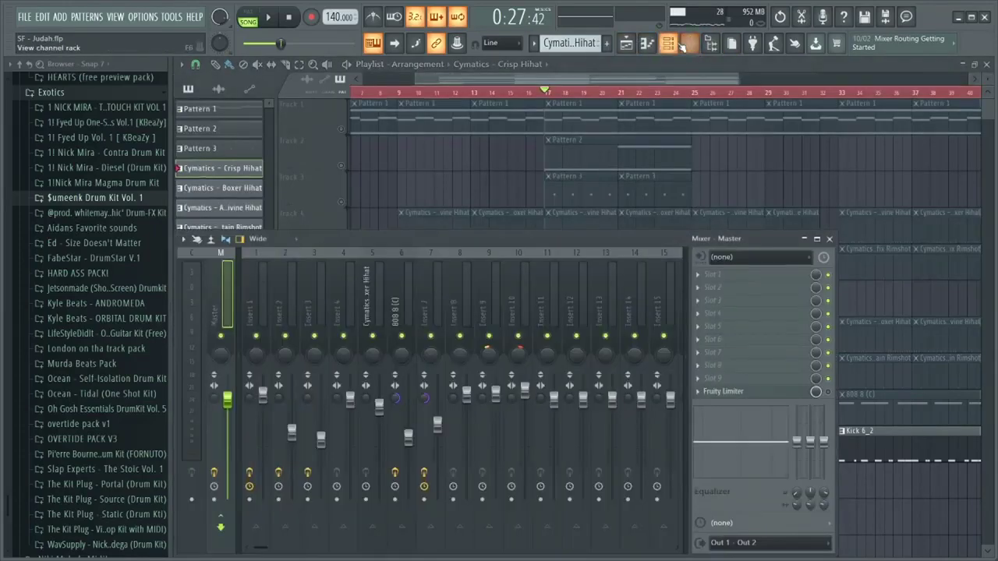
left_click(668, 43)
Enable Reverse polarity on the Kick 1 sample and show its Insert 7 mixer channel.
left_click(290, 270)
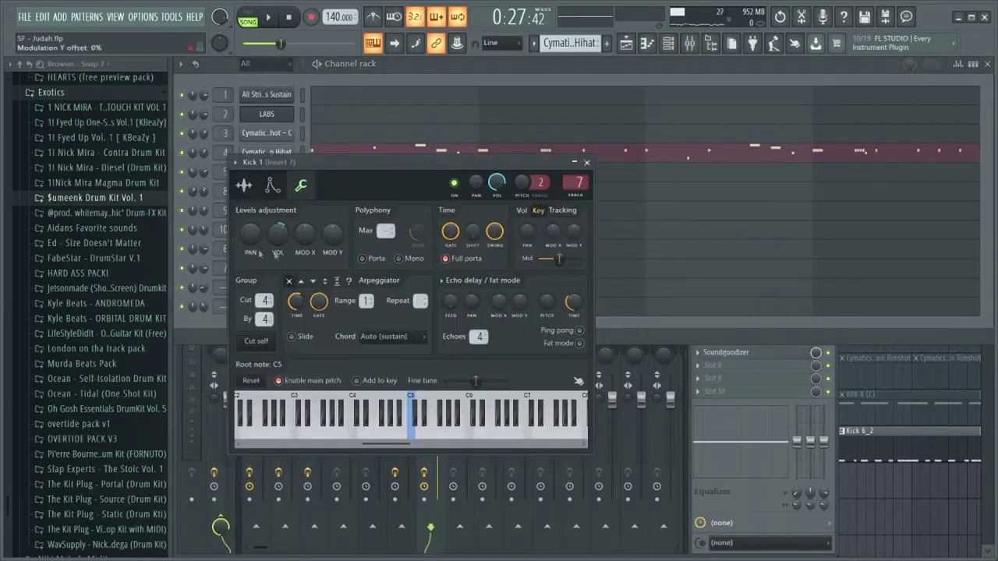
left_click(272, 185)
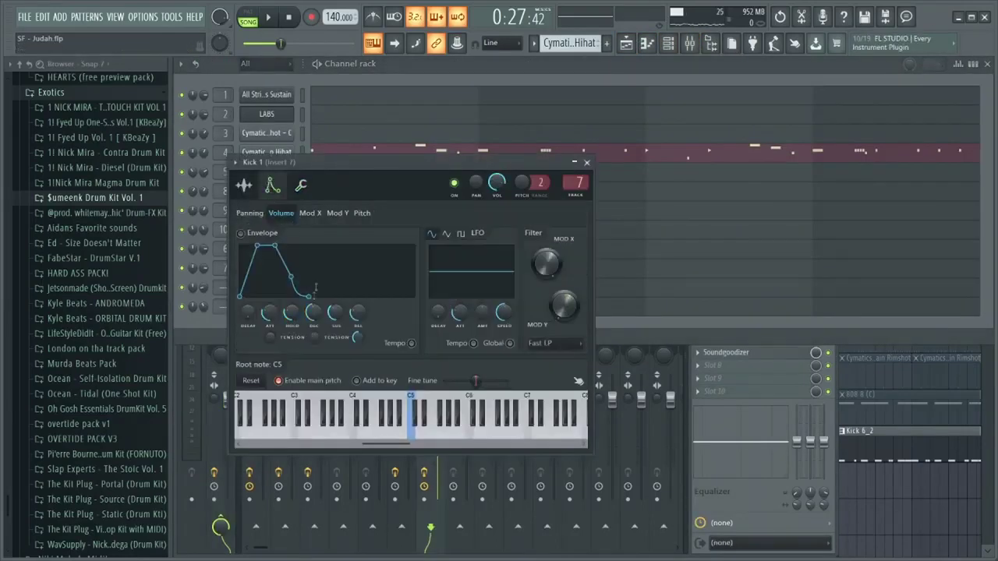
left_click(248, 188)
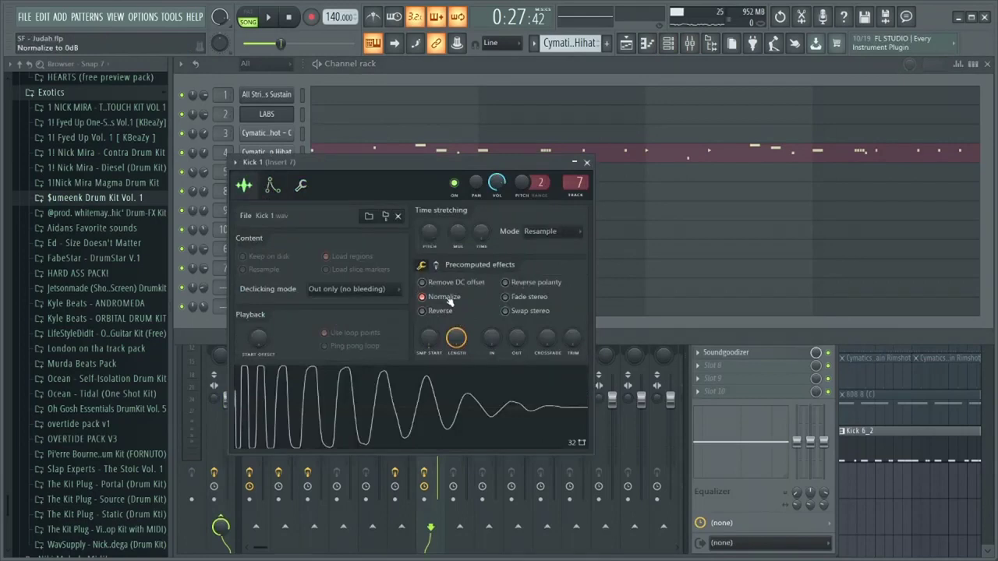
left_click(539, 285)
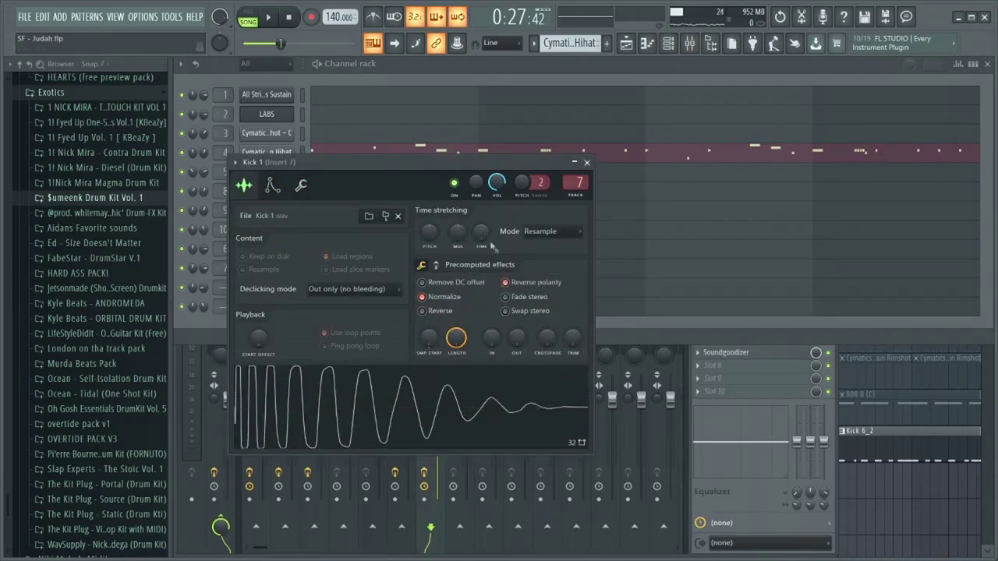
left_click(586, 162)
left_click(689, 42)
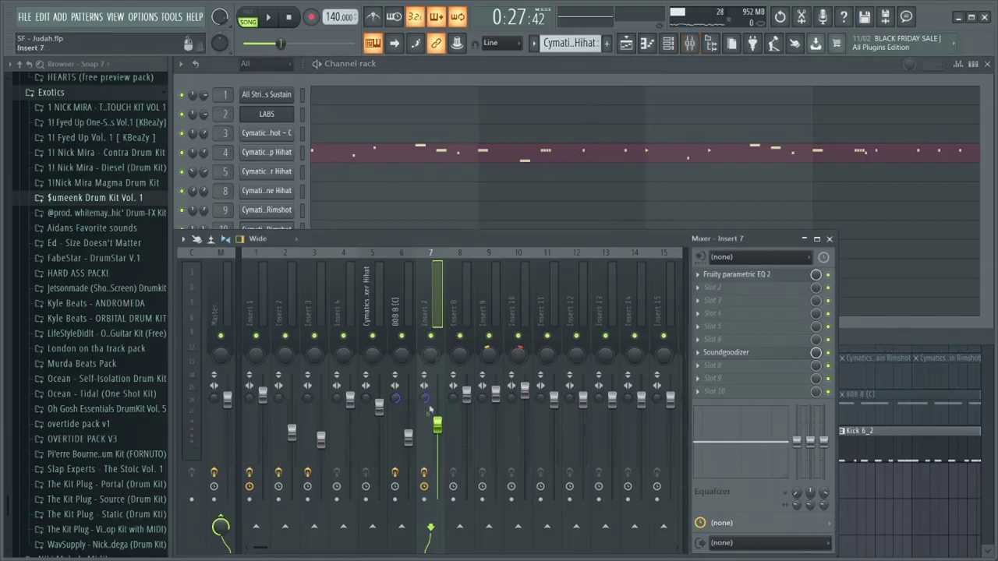
Check Insert 7's Soundgoodizer, then lower its parametric EQ high cut to about 17414 Hz.
left_click(770, 356)
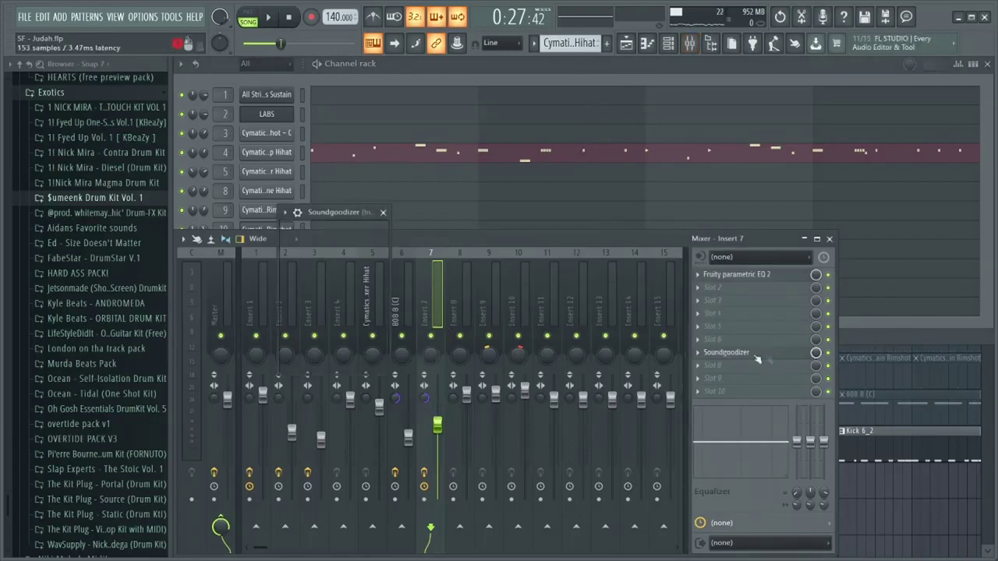
left_click(382, 213)
left_click(763, 278)
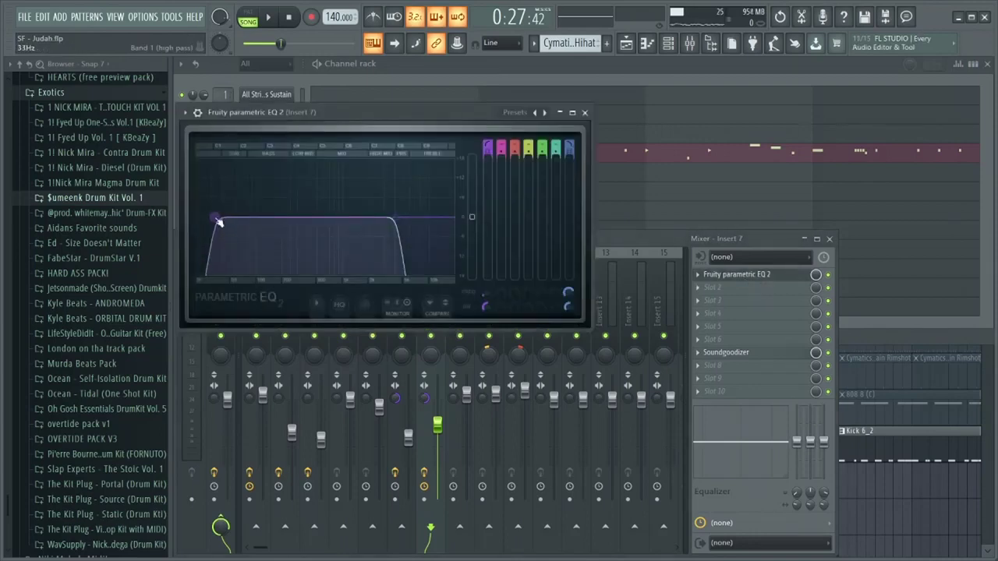
left_click_drag(397, 219, 392, 219)
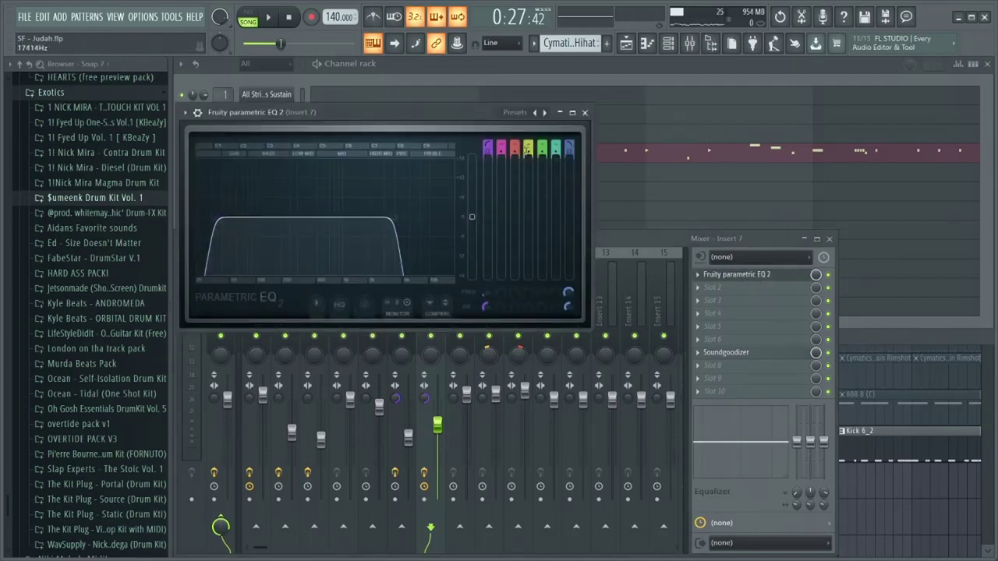
left_click(587, 113)
left_click(637, 45)
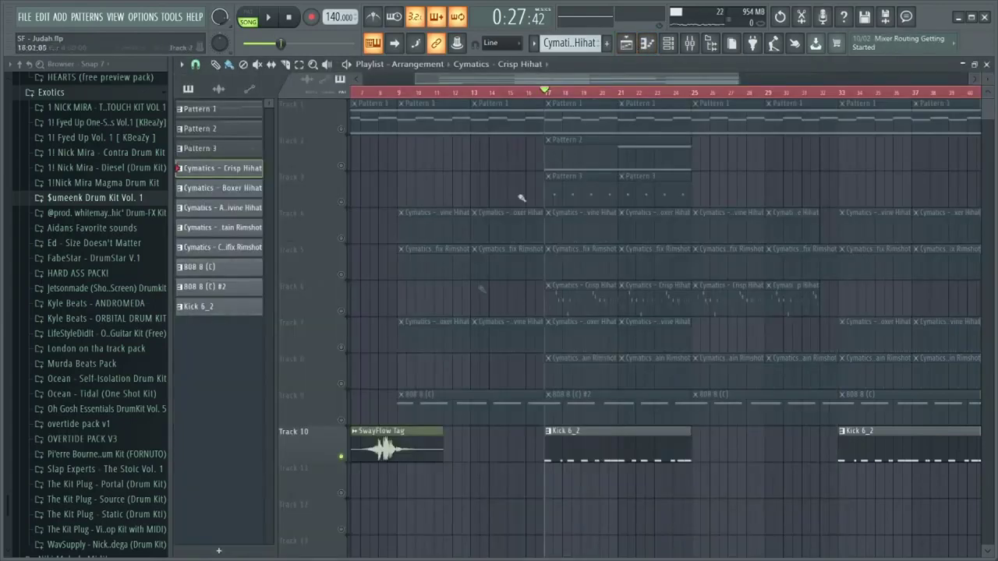
Unsolo Track 10, rewind, select the Crucifix Rimshot pattern, and play the full song.
key("space")
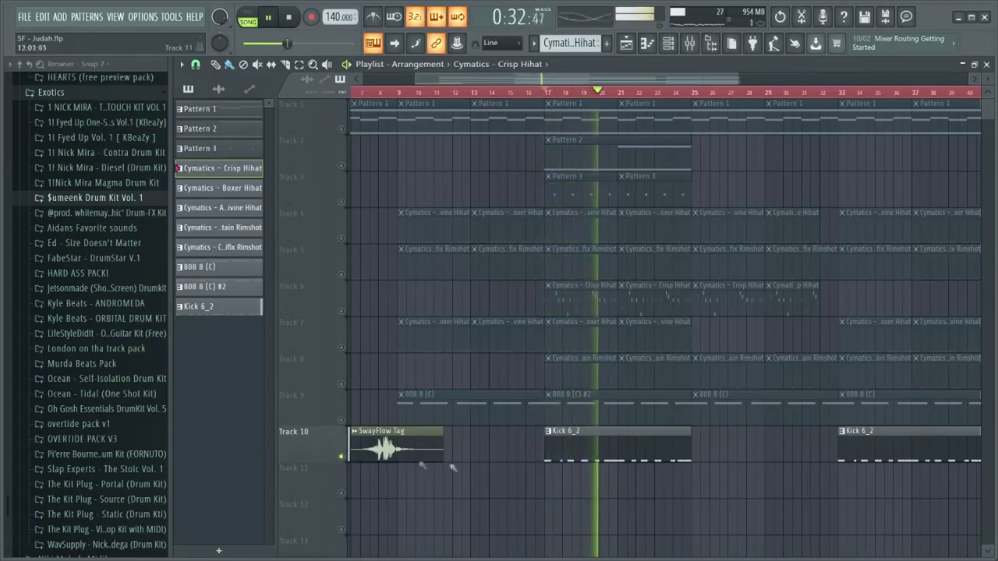
key("space")
right_click(349, 461)
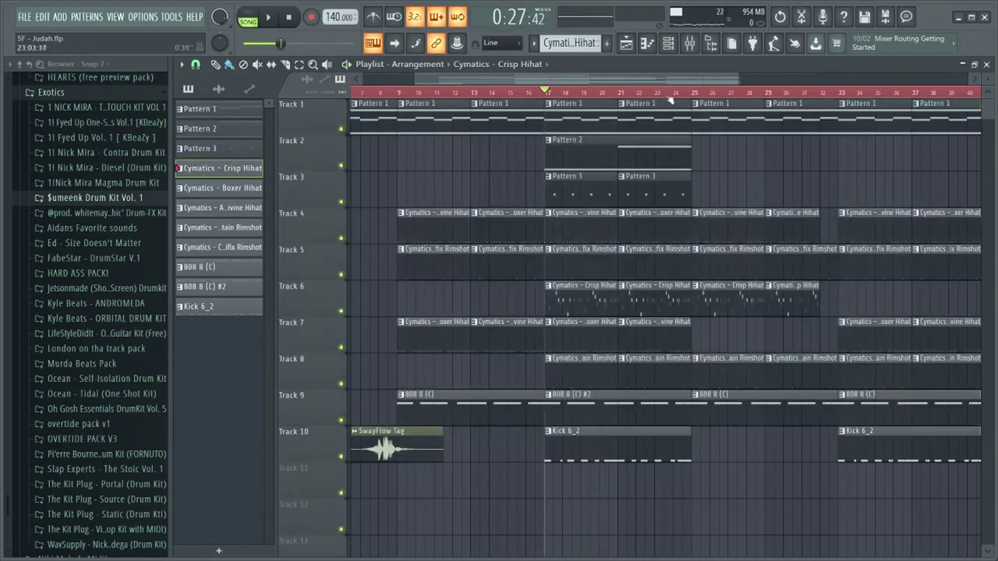
scroll(670, 101, "down", 3)
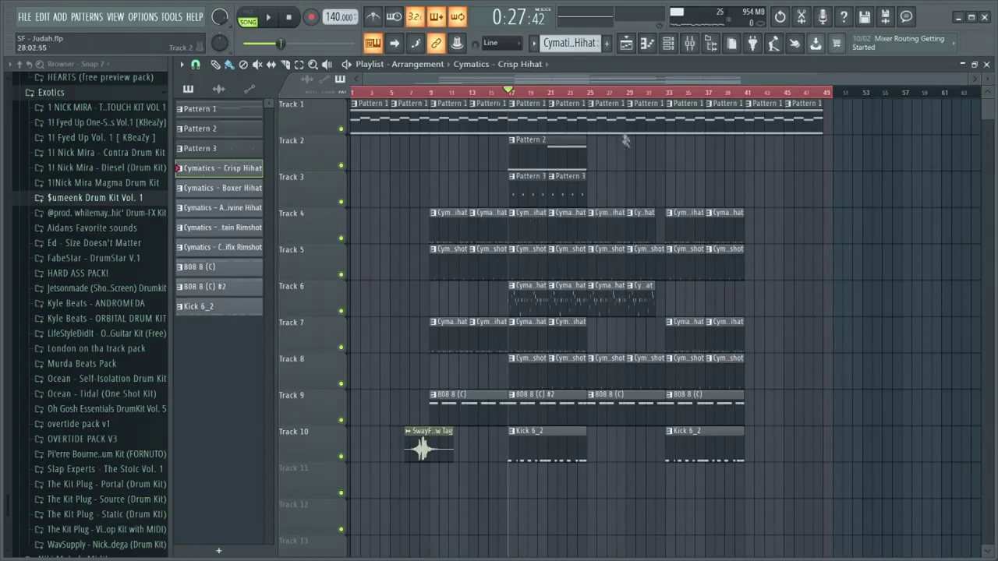
left_click(290, 17)
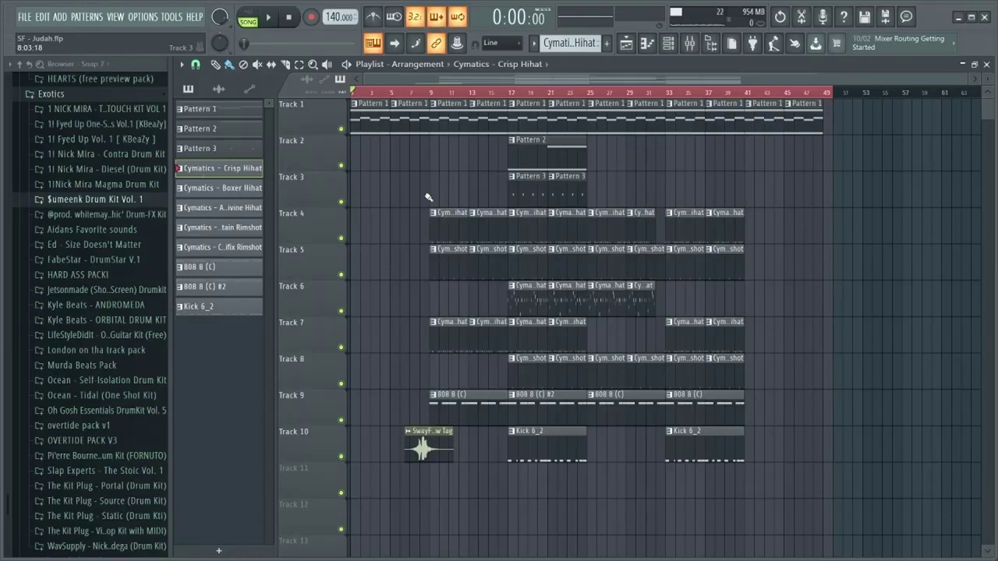
key("8")
key("space")
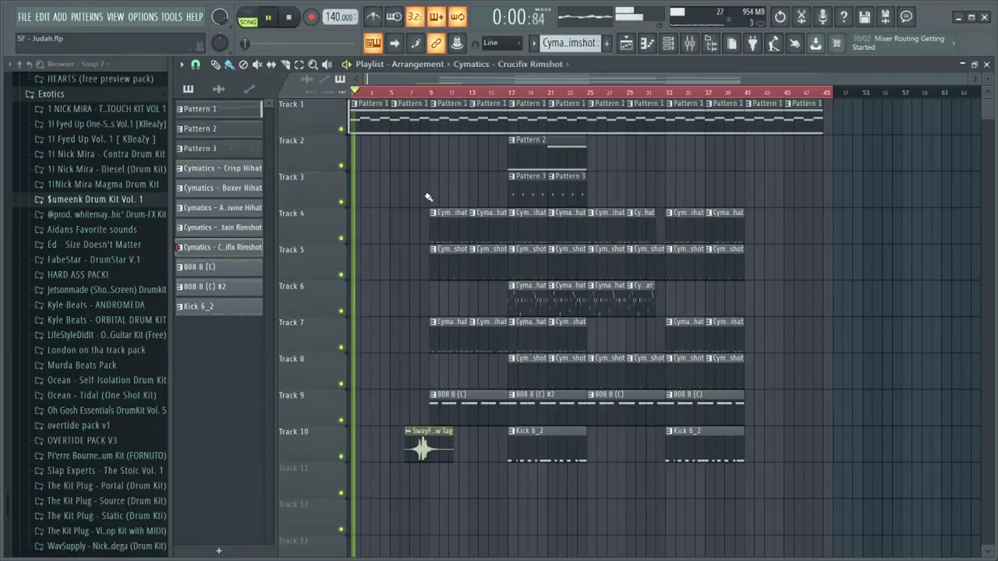